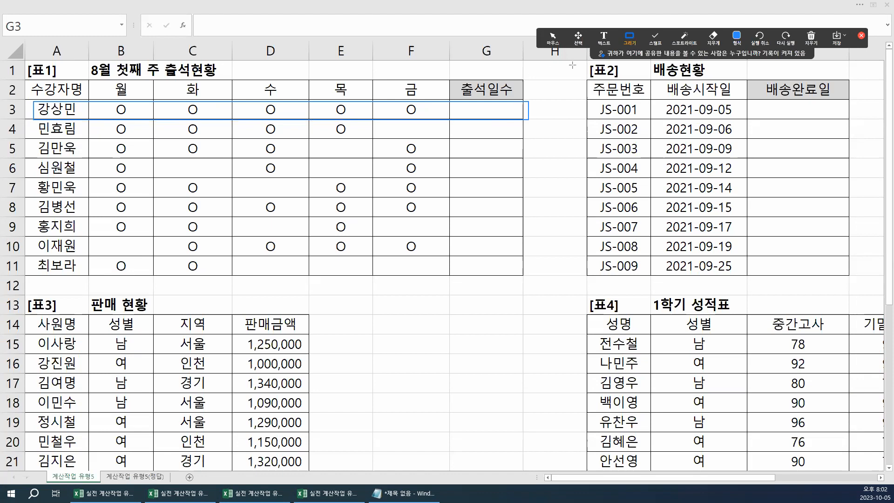
# Step: Try to enter =DCOUNTA(B3:F3) in cell G3 under 출석일수
pyautogui.click(553, 38)
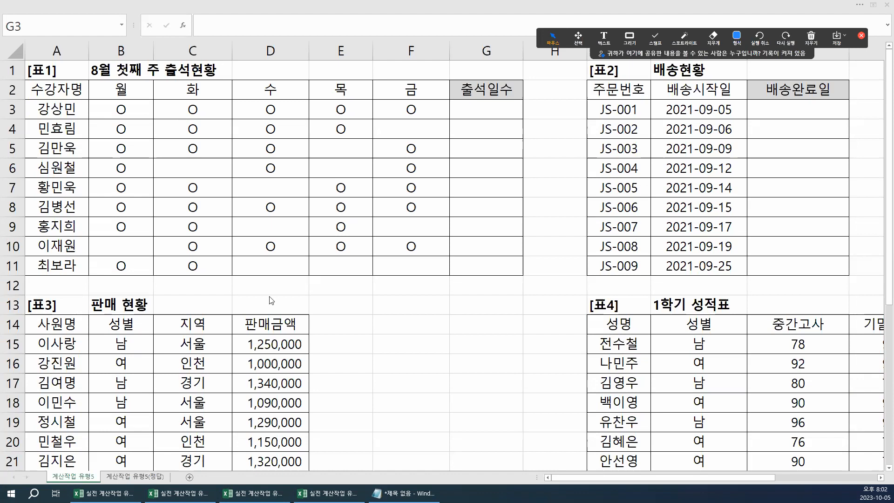
pyautogui.click(478, 109)
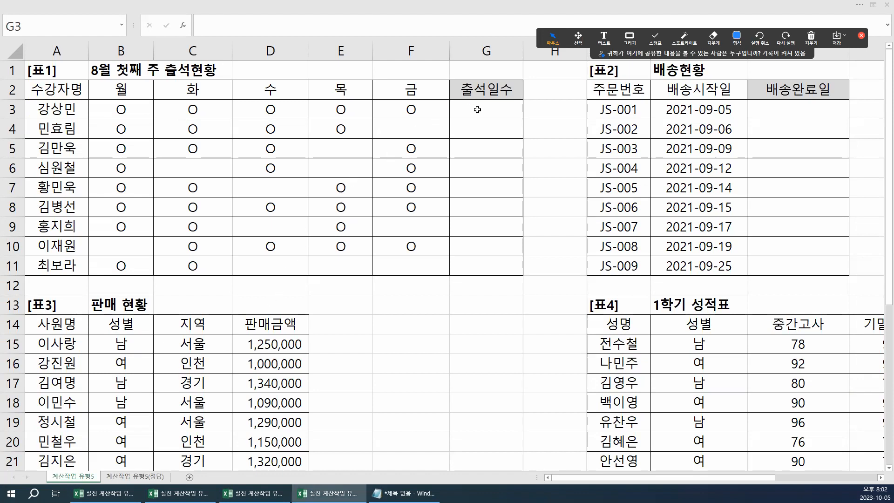
pyautogui.click(477, 112)
pyautogui.write('=')
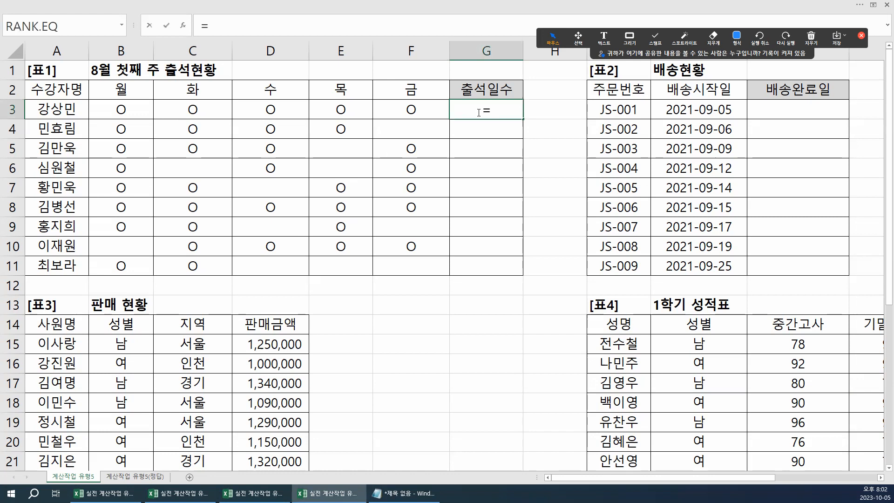
pyautogui.write('d')
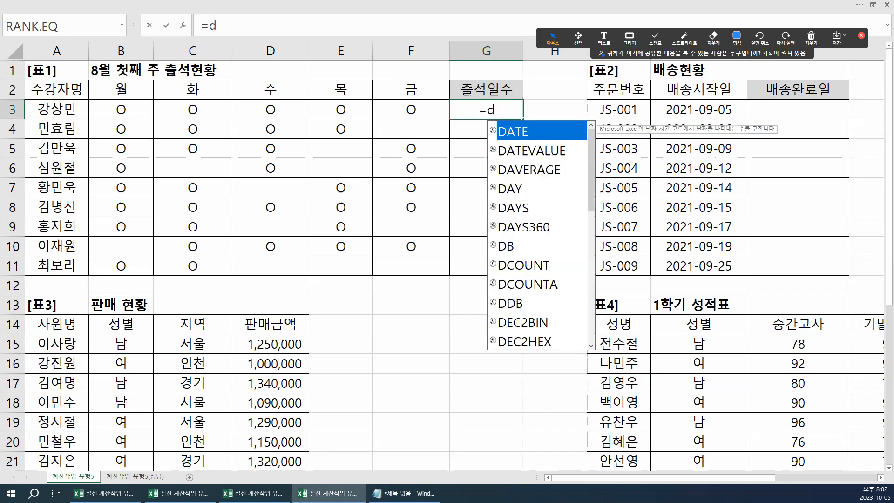
pyautogui.write('co')
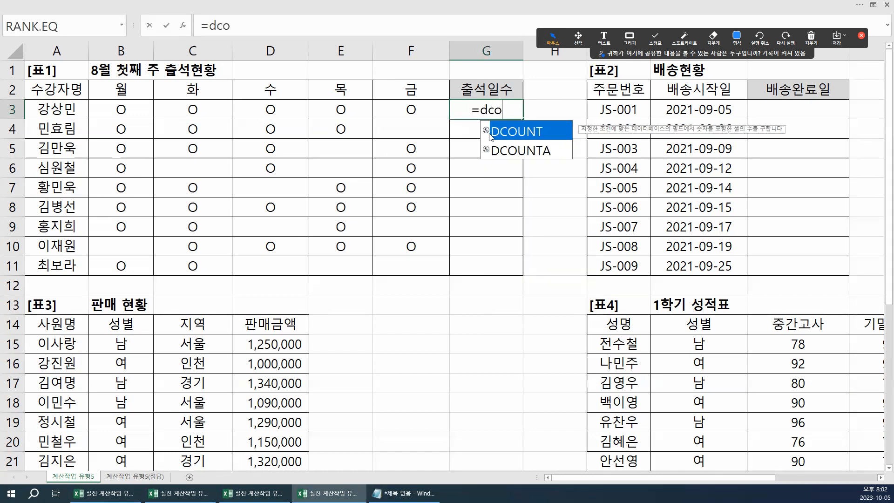
pyautogui.doubleClick(518, 151)
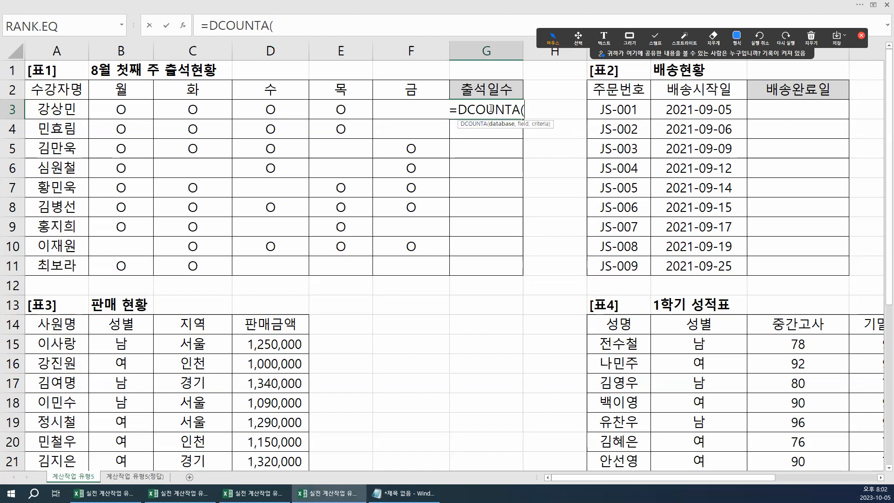
pyautogui.moveTo(122, 110); pyautogui.dragTo(386, 109)
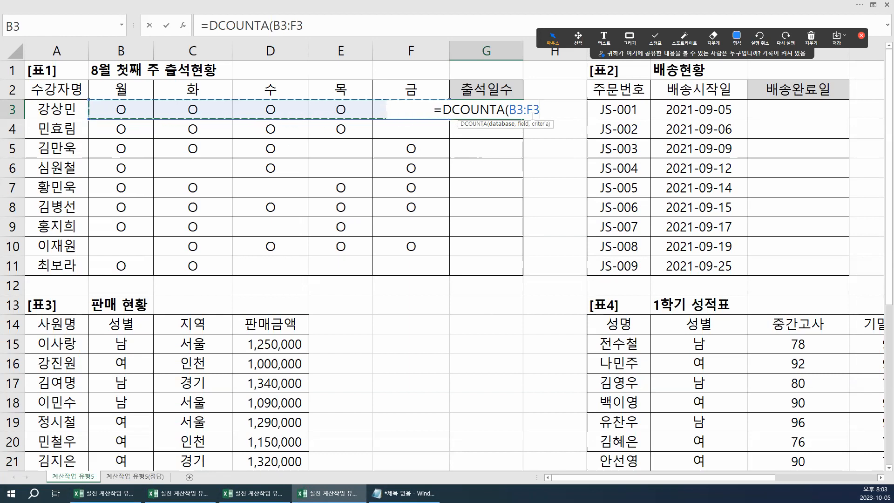
pyautogui.write(')')
pyautogui.press('Return')
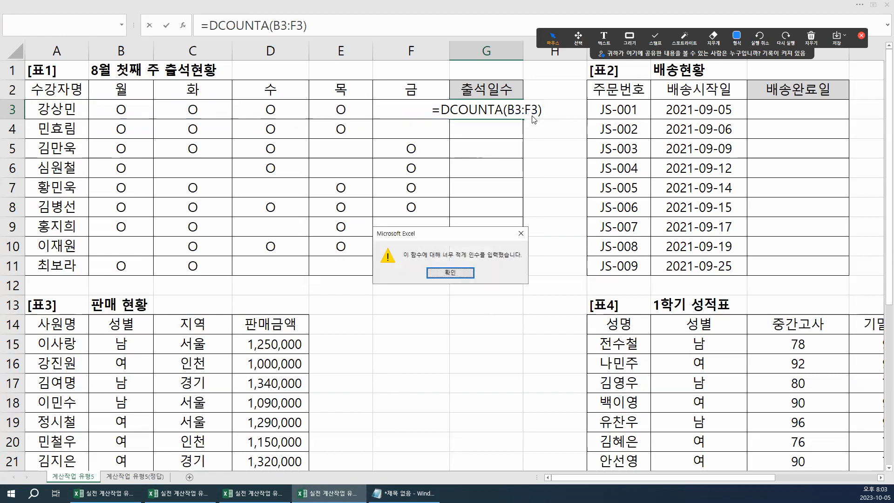
# Step: Correct the G3 formula to =COUNTA(B3:F3) and copy it down through G11
pyautogui.click(439, 275)
pyautogui.click(450, 112)
pyautogui.press('BackSpace')
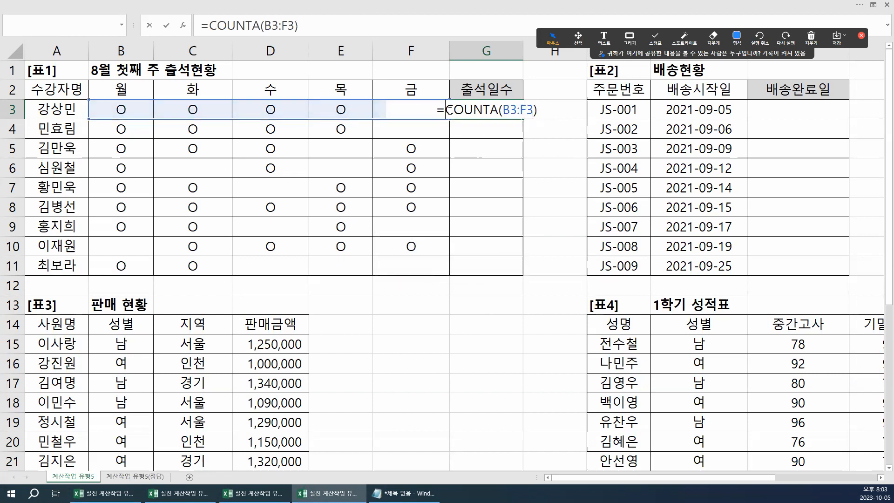
pyautogui.press('Return')
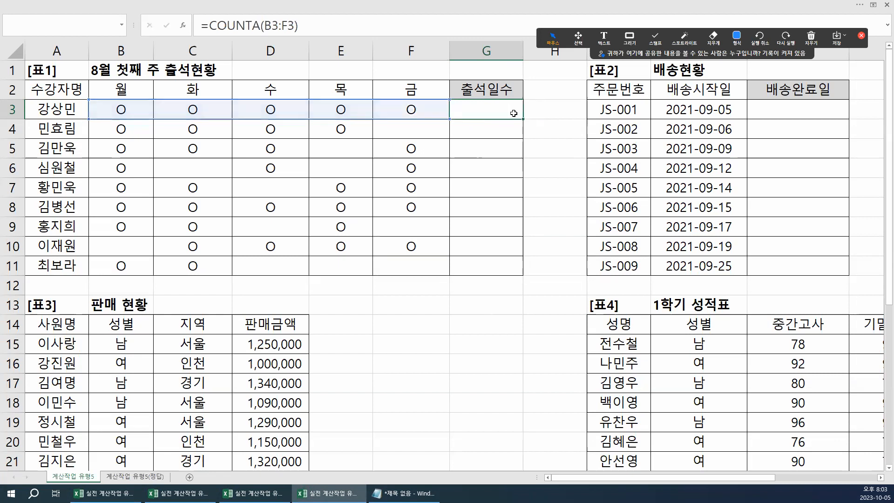
pyautogui.click(515, 113)
pyautogui.moveTo(524, 118); pyautogui.dragTo(518, 272)
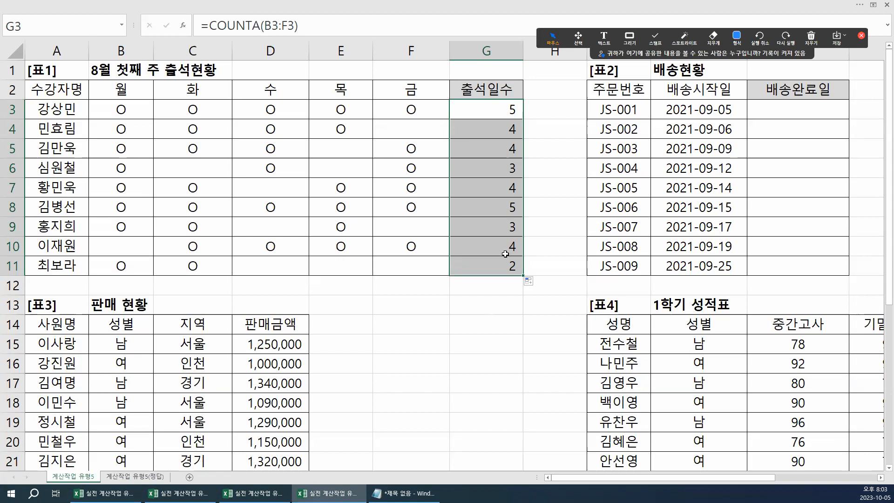
# Step: Wrap the COUNTA(B3:F3) expression in G3 in a CHOOSE function as its index argument
pyautogui.doubleClick(504, 117)
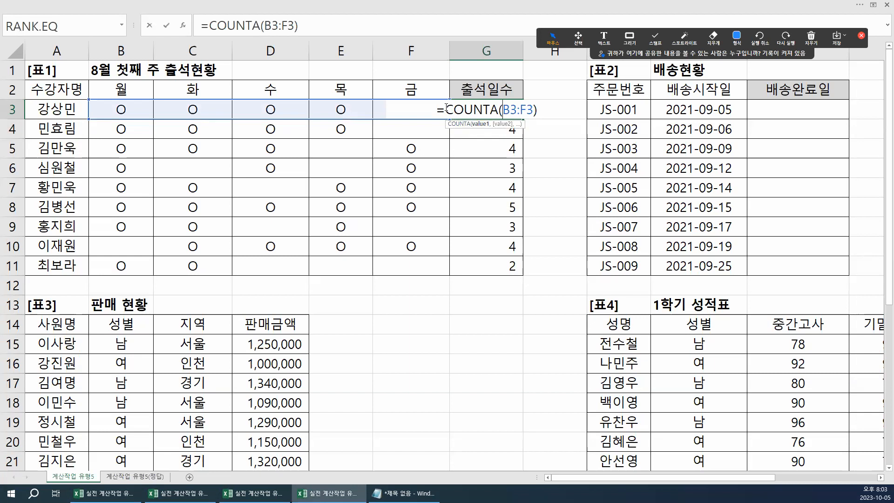
pyautogui.moveTo(446, 110); pyautogui.dragTo(538, 110)
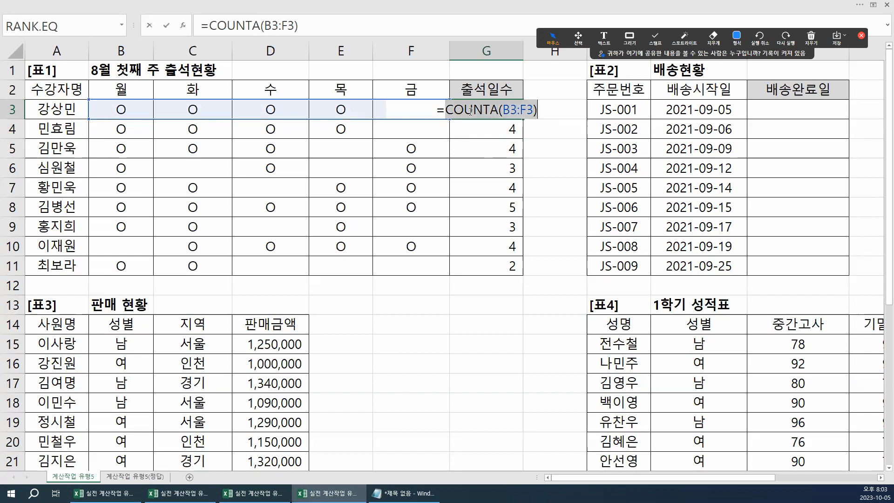
pyautogui.click(448, 111)
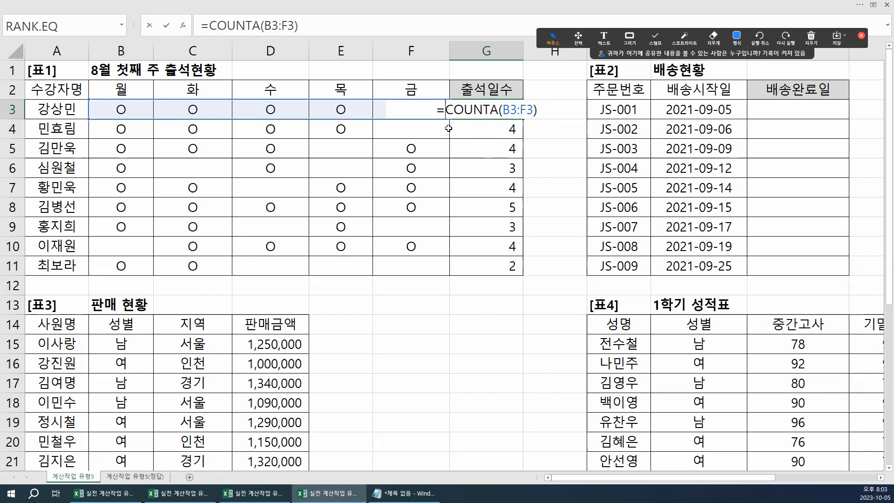
pyautogui.write('cho')
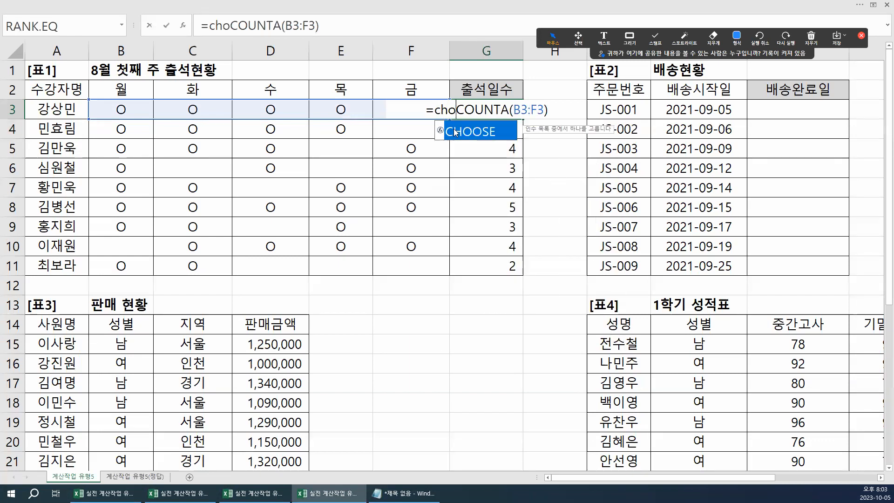
pyautogui.doubleClick(457, 129)
pyautogui.moveTo(474, 111); pyautogui.dragTo(567, 109)
pyautogui.click(567, 109)
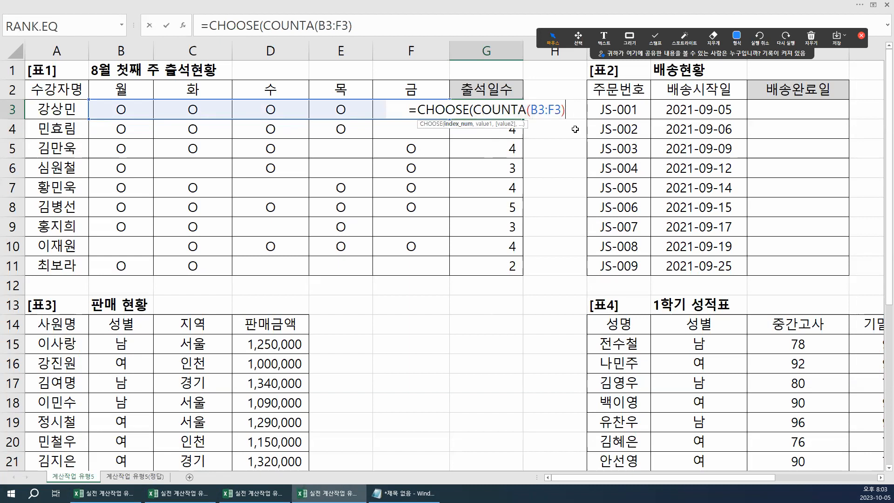
pyautogui.write(',')
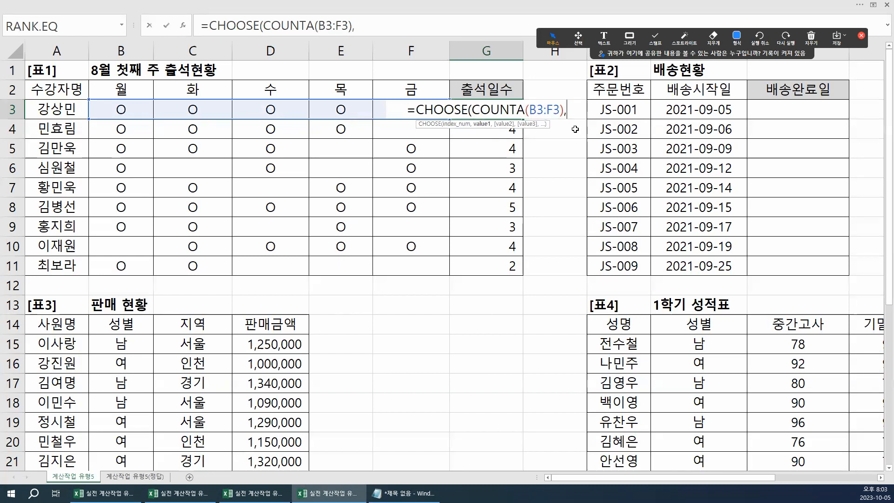
# Step: Add "1일" as the first choice value of the CHOOSE formula in G3
pyautogui.write('"')
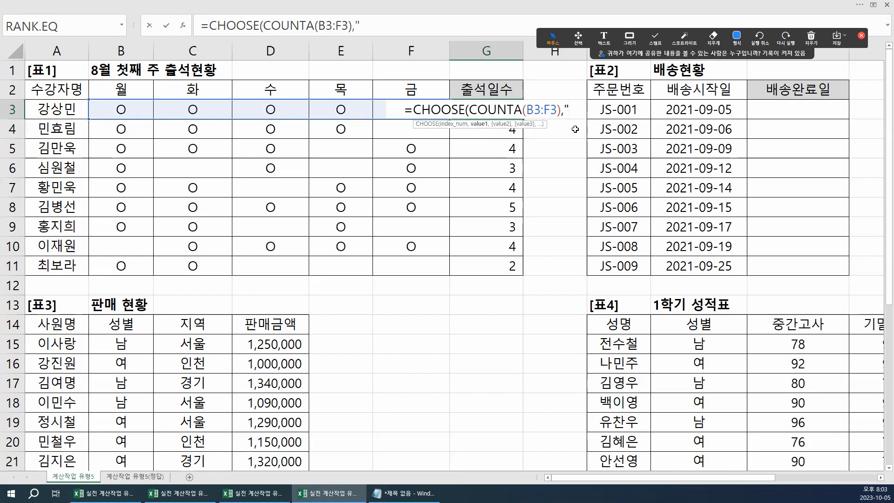
pyautogui.write('1dl')
pyautogui.press('BackSpace')
pyautogui.press('BackSpace')
pyautogui.write('이ㄹ"')
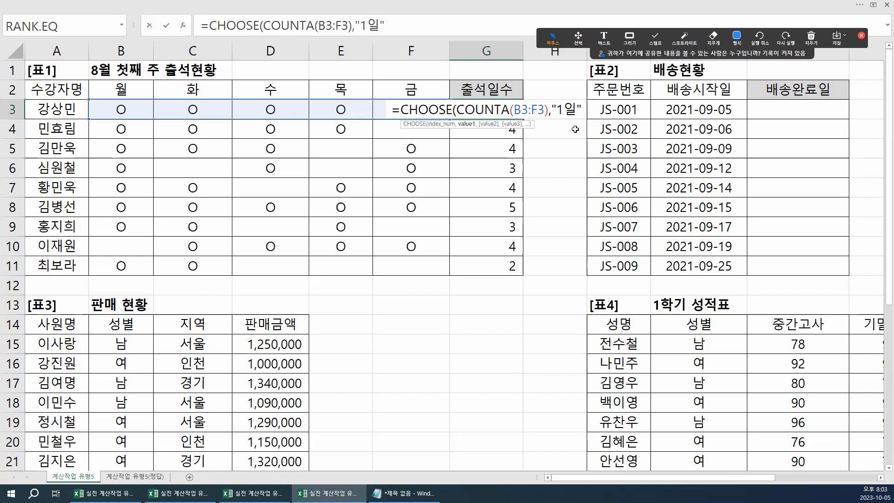
pyautogui.moveTo(460, 109); pyautogui.dragTo(582, 109)
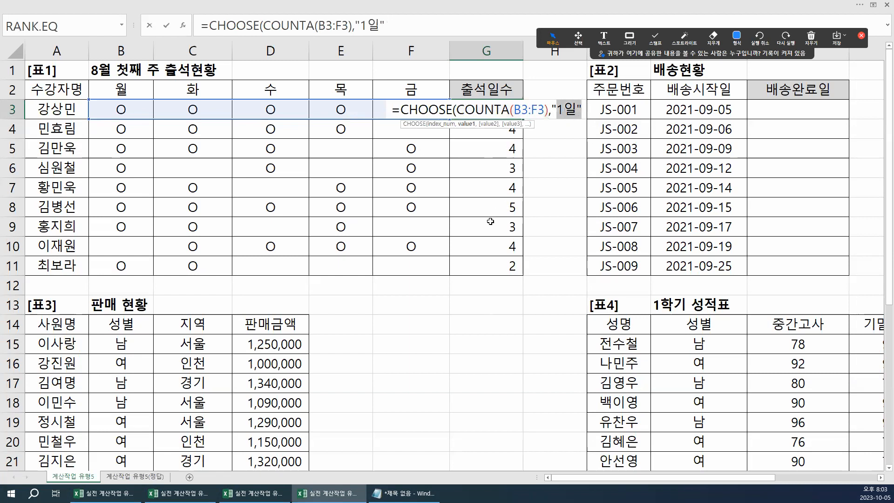
pyautogui.click(582, 109)
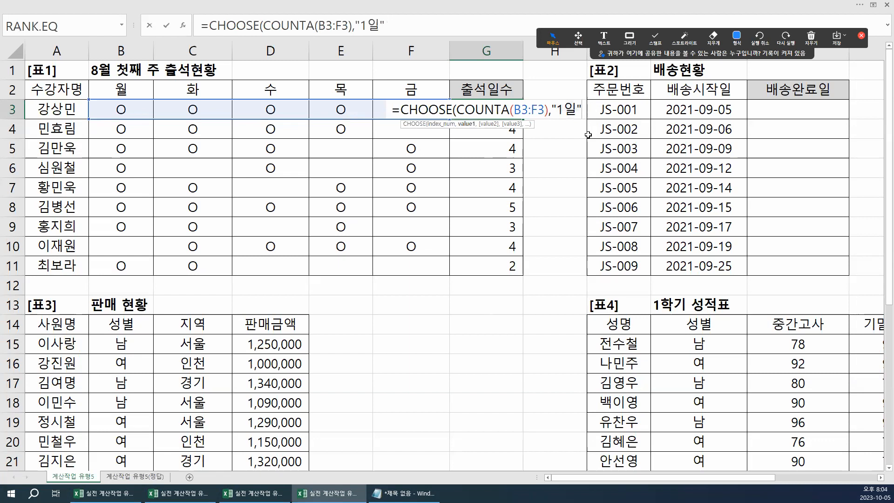
# Step: Complete the CHOOSE formula in G3 with the values "2일", "3일", "4일" and "5일"
pyautogui.write(',')
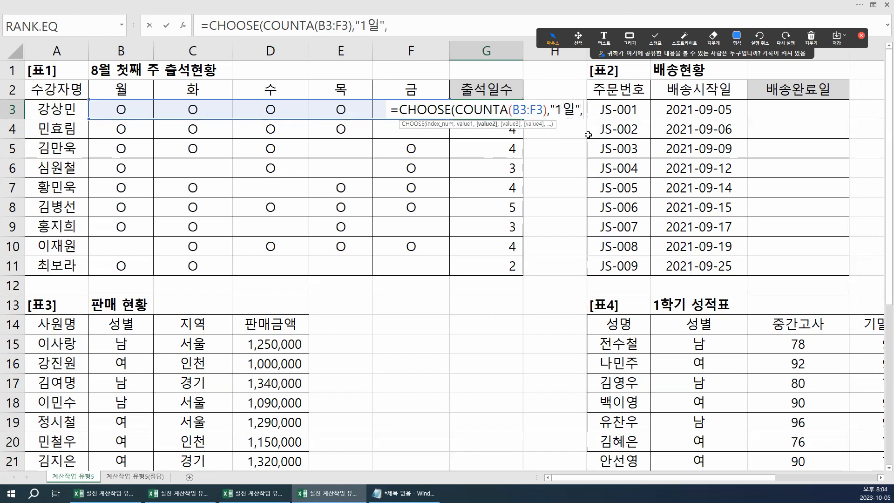
pyautogui.write('"')
pyautogui.write('2일')
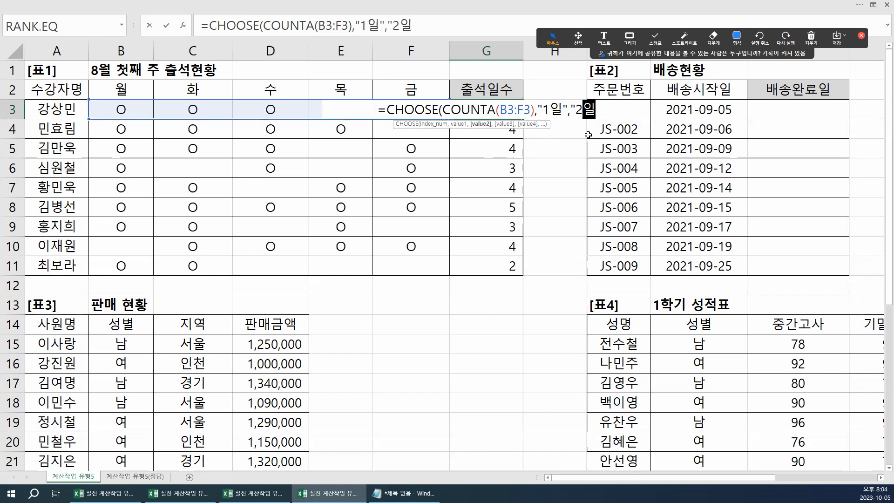
pyautogui.write('","')
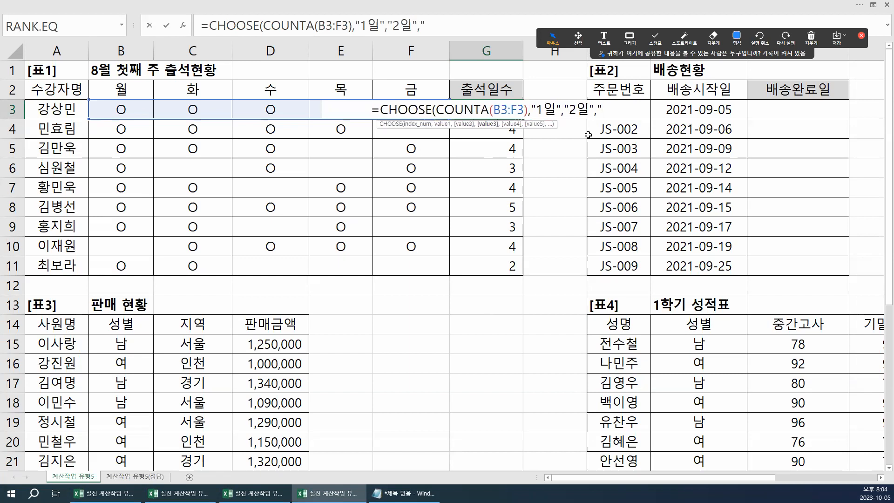
pyautogui.write('3일","')
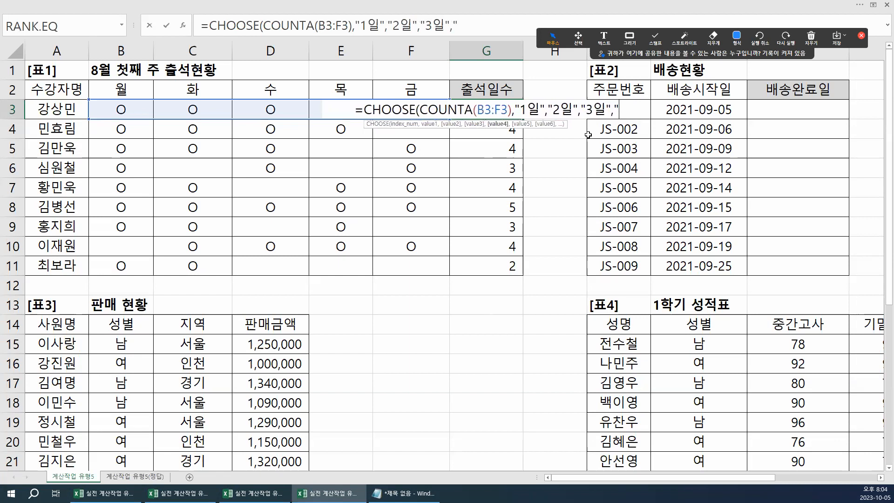
pyautogui.write('4')
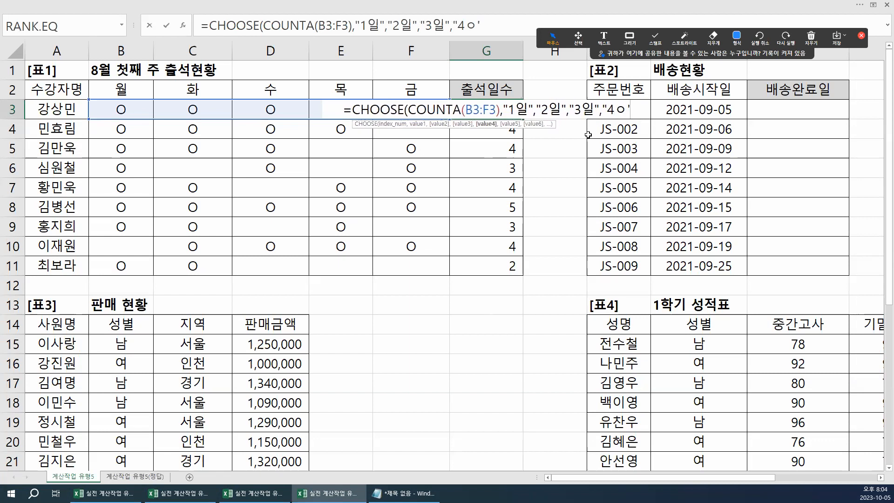
pyautogui.write('일","')
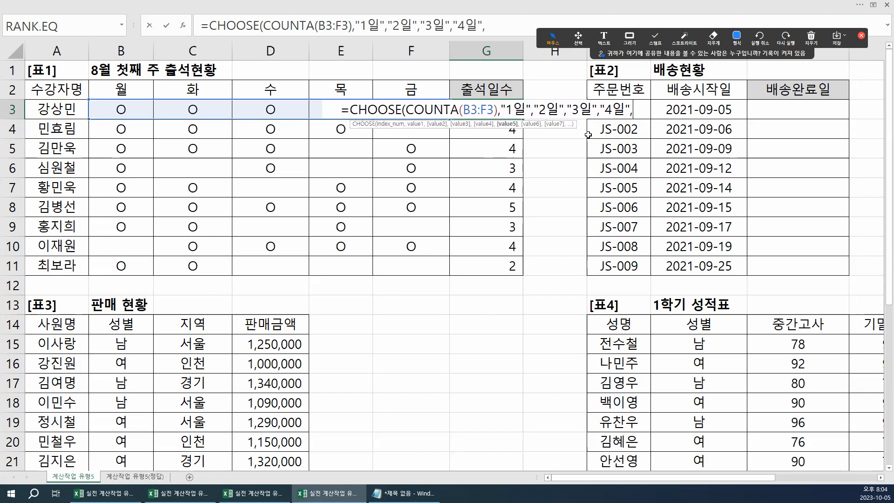
pyautogui.write('5일')
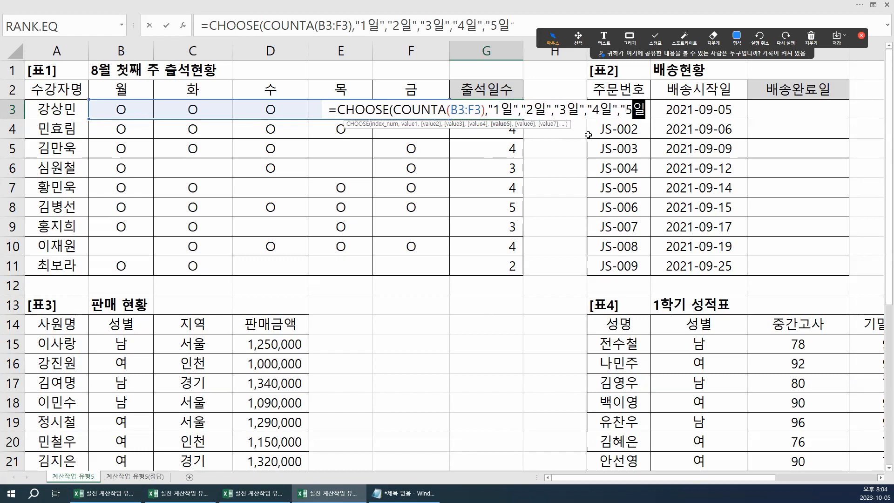
pyautogui.write('")')
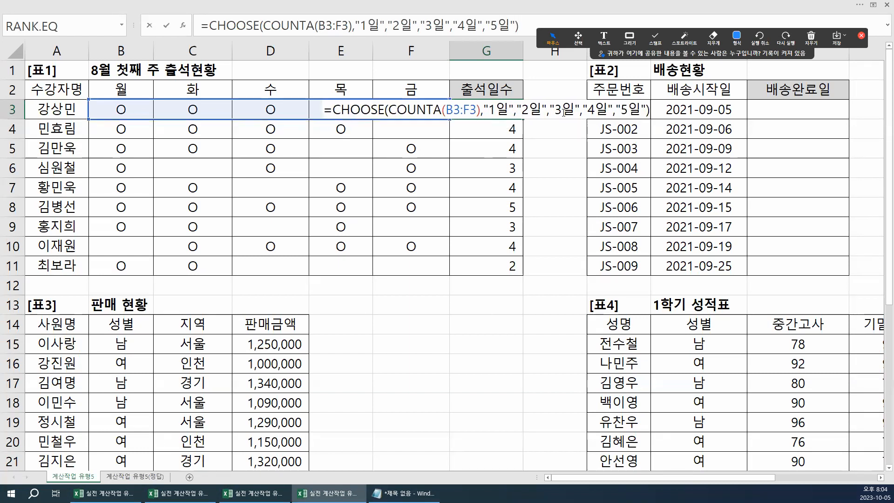
pyautogui.click(361, 111)
pyautogui.press('Return')
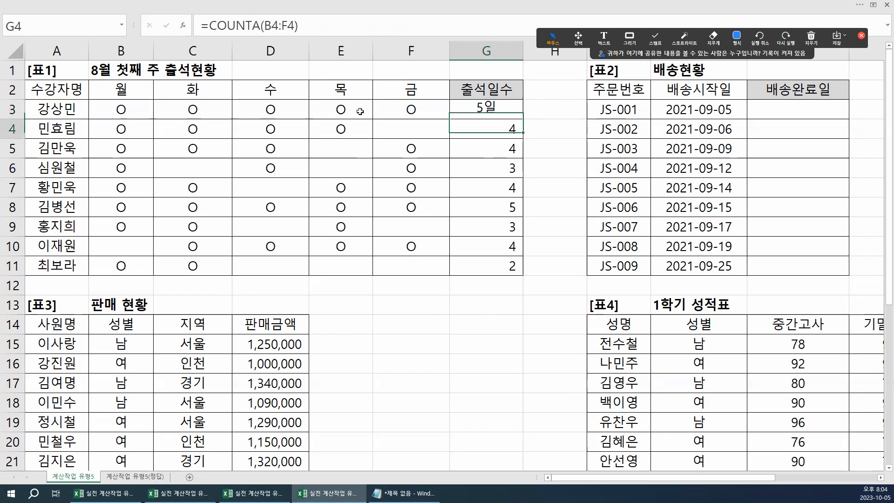
# Step: Copy the CHOOSE formula from G3 down through G11
pyautogui.click(513, 115)
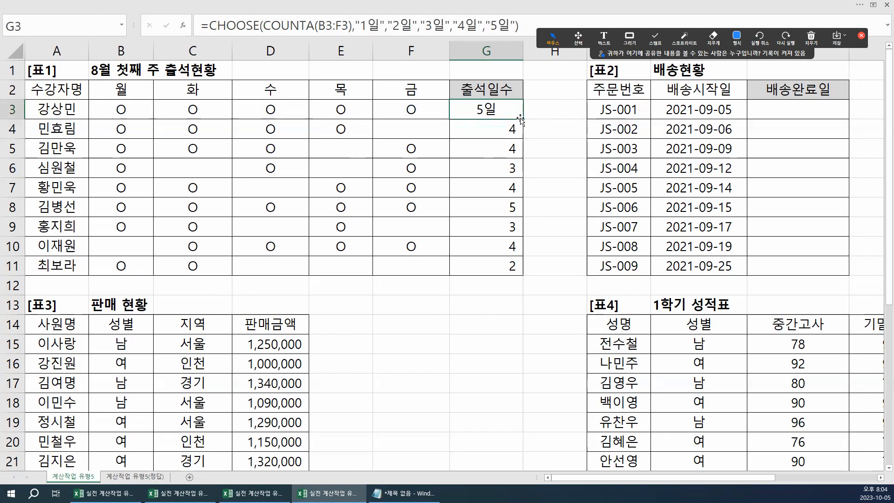
pyautogui.doubleClick(523, 119)
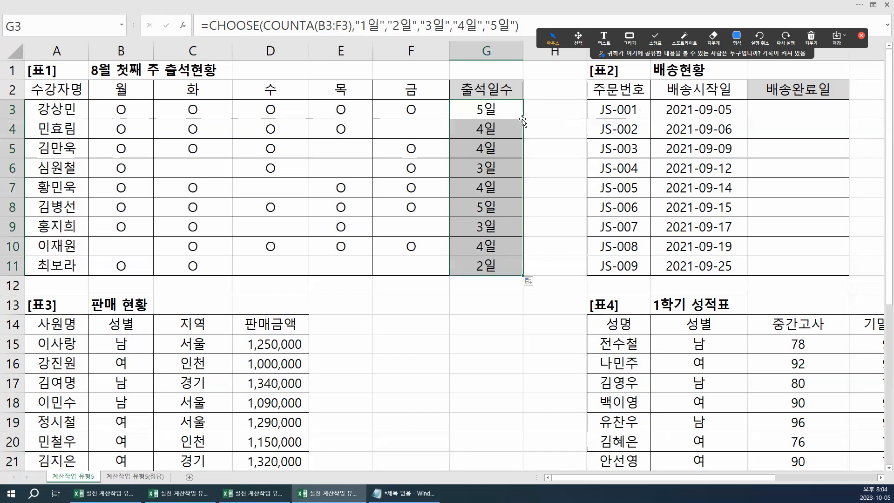
pyautogui.moveTo(611, 478)
pyautogui.mouseDown()
pyautogui.moveTo(630, 477)
pyautogui.moveTo(613, 477)
pyautogui.mouseUp()
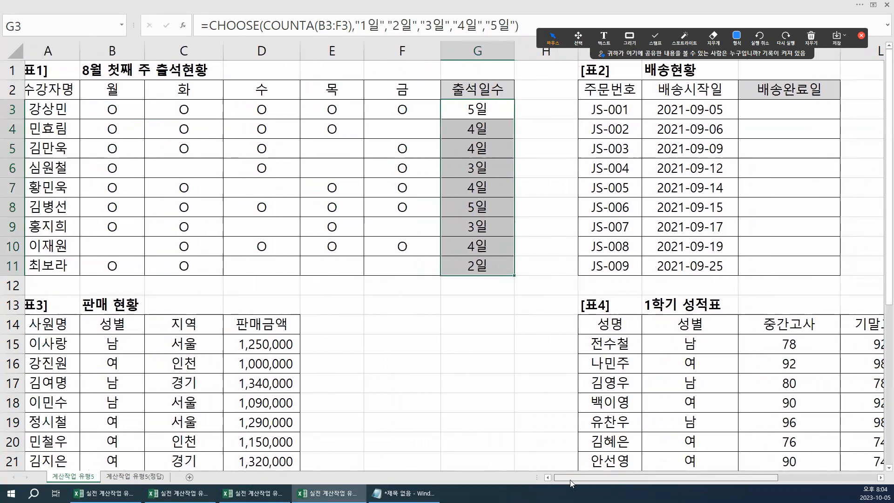
# Step: Clear the Tuesday (화) attendance mark in cell C11
pyautogui.moveTo(132, 268); pyautogui.dragTo(292, 256)
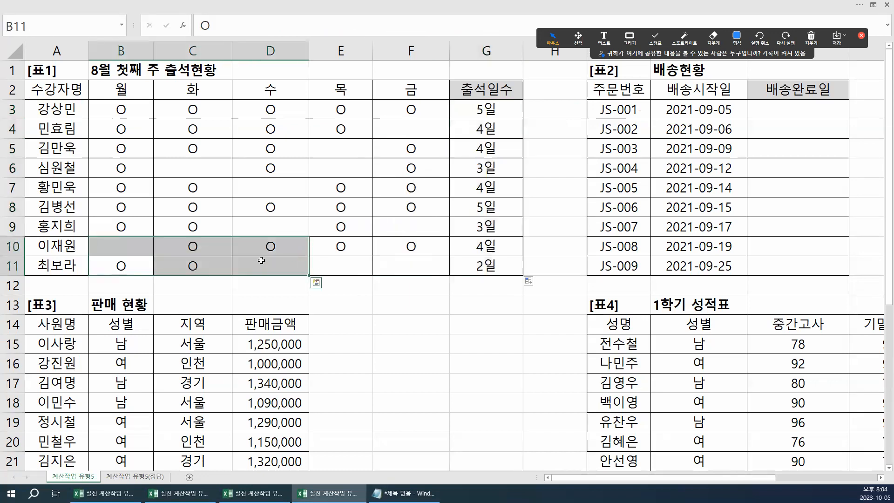
pyautogui.click(203, 268)
pyautogui.press('Delete')
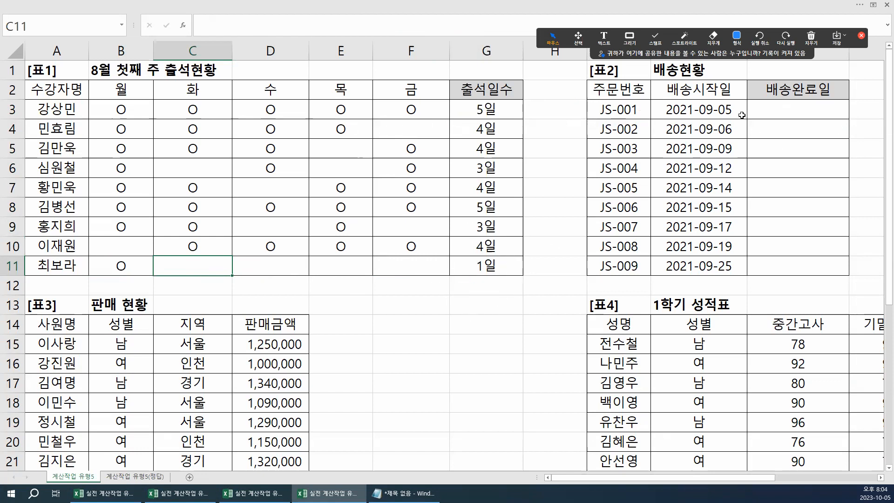
# Step: Begin a WORKDAY formula in K3 under 배송완료일 with J3 as the start date
pyautogui.click(763, 110)
pyautogui.hscroll(5, 758, 472)
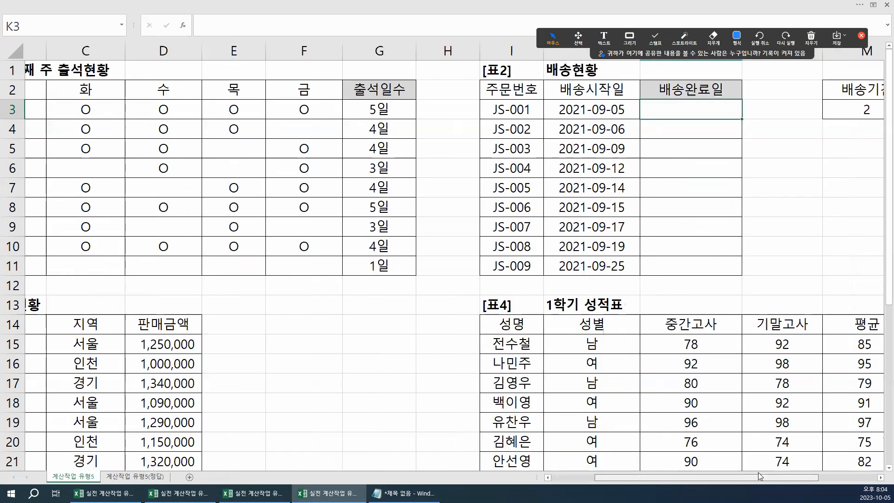
pyautogui.hscroll(1, 562, 235)
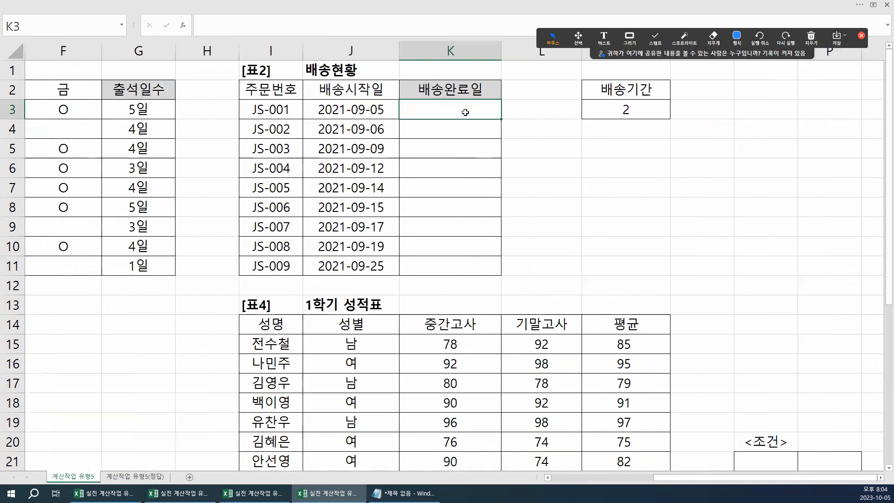
pyautogui.write('=wo')
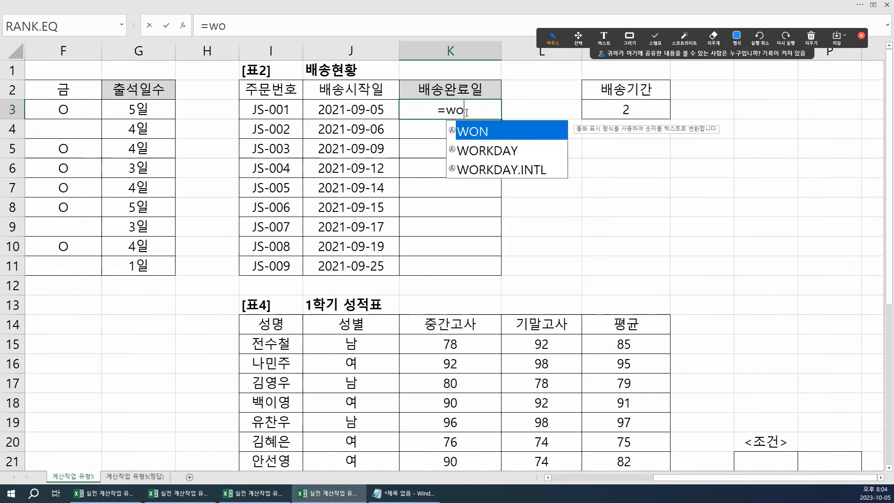
pyautogui.doubleClick(486, 152)
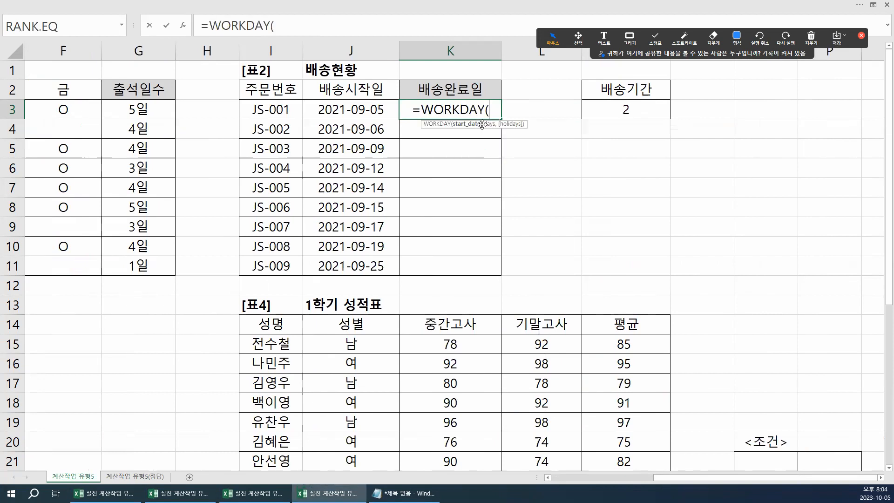
pyautogui.press('ctrl')
pyautogui.press('ctrl')
pyautogui.press('ctrl')
pyautogui.click(351, 110)
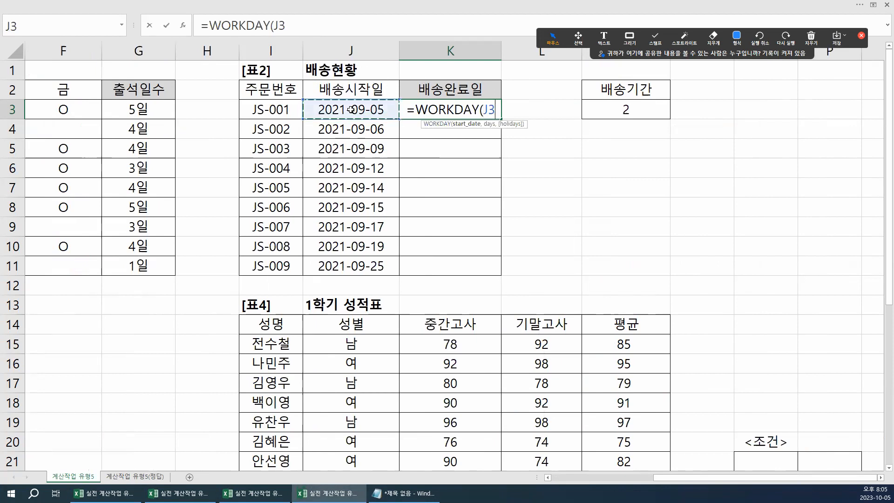
# Step: Complete the WORKDAY formula in K3 with the 배송기간 cell M3 as the days argument
pyautogui.write(',')
pyautogui.press('ctrl')
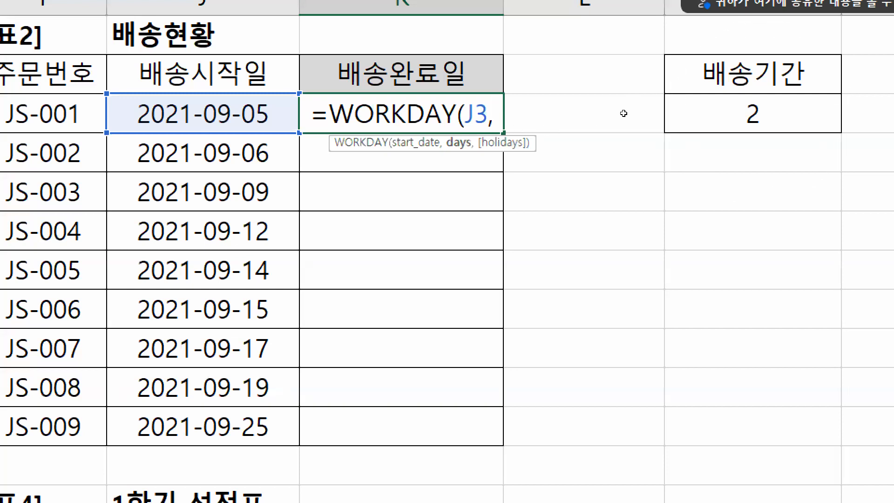
pyautogui.click(717, 113)
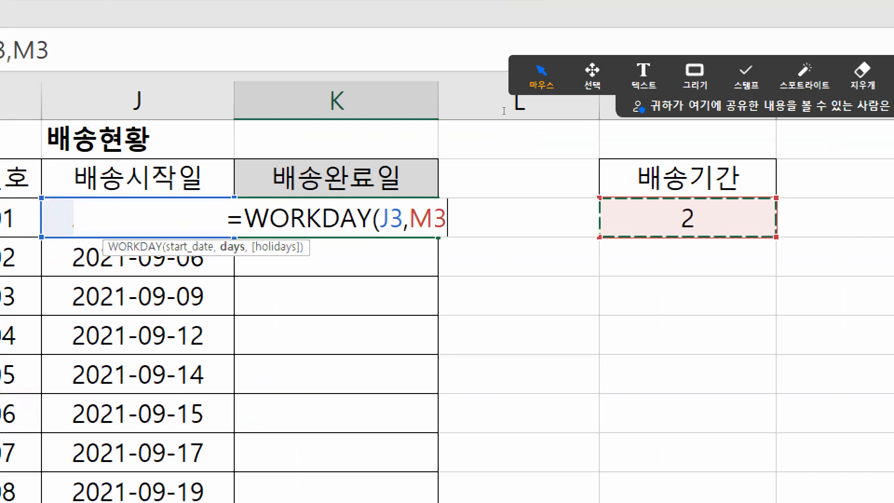
pyautogui.write(')')
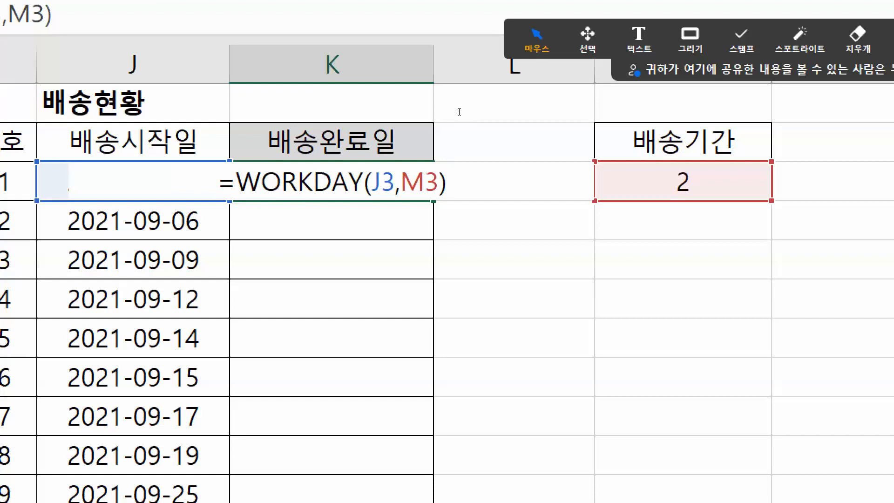
pyautogui.press('Return')
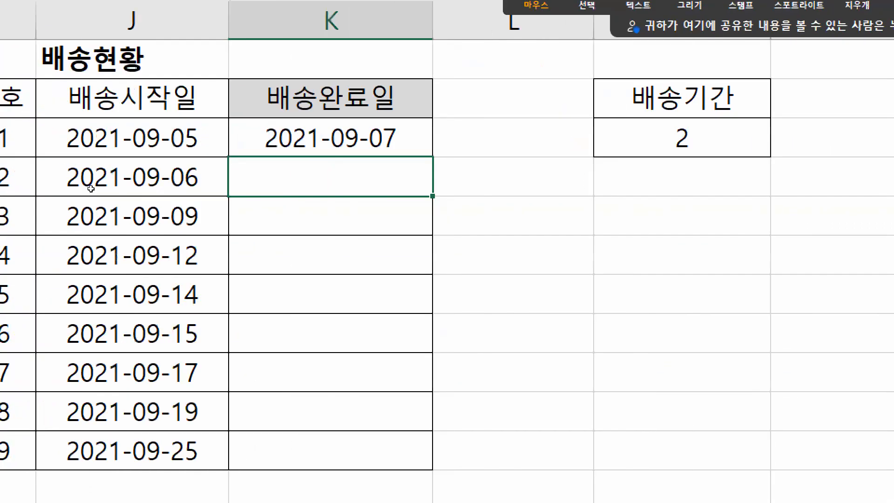
# Step: Copy the WORKDAY formula from K3 down through K11 and check the filled cells K4:K11
pyautogui.click(403, 122)
pyautogui.doubleClick(513, 156)
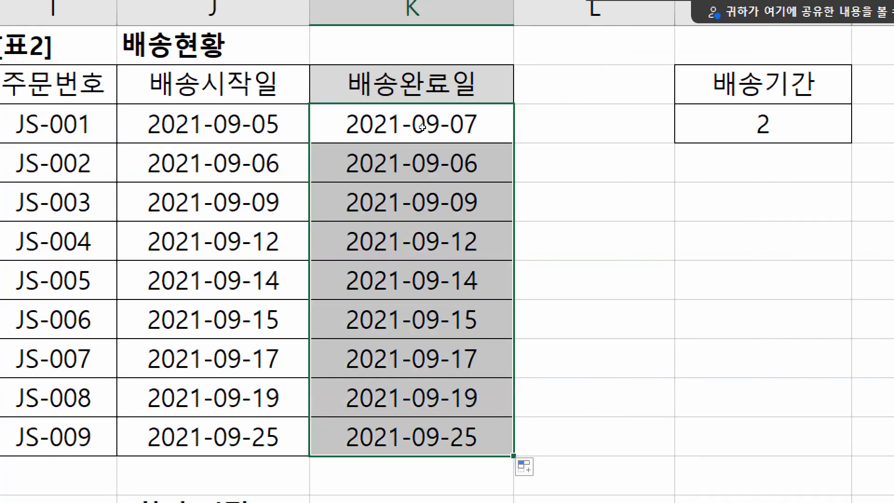
pyautogui.click(446, 110)
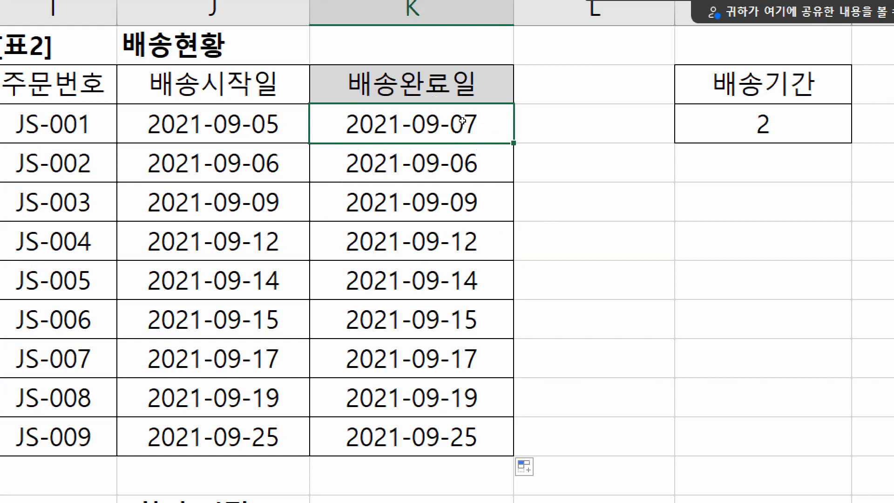
pyautogui.click(465, 163)
pyautogui.hotkey('ctrl', 'shift', 'Down')
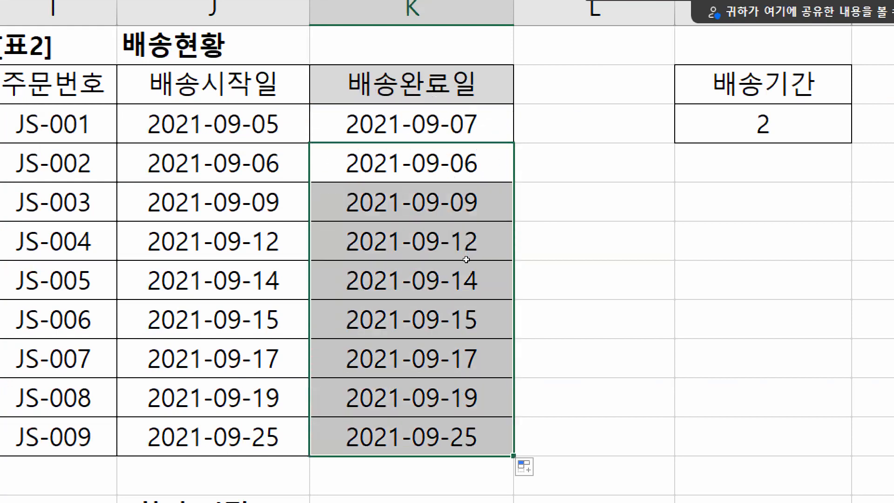
pyautogui.press('ctrl')
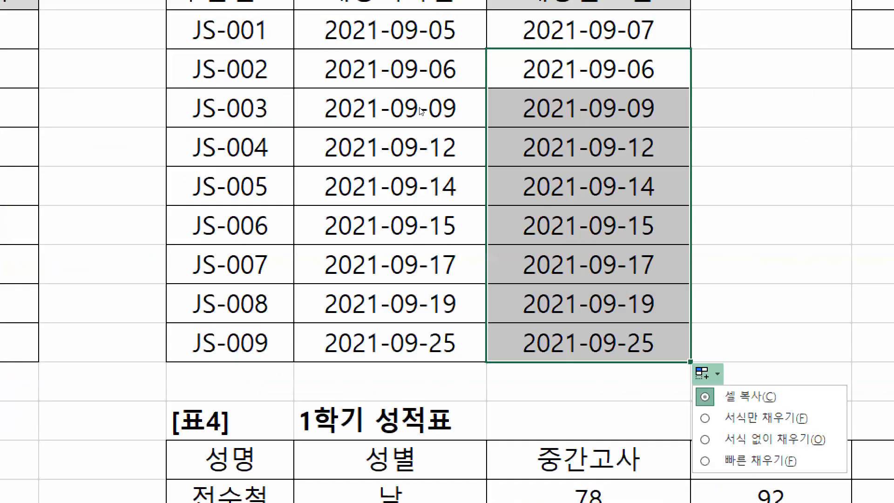
# Step: Change the days argument in K3's WORKDAY formula to the absolute reference $M$3
pyautogui.press('Escape')
pyautogui.press('Up')
pyautogui.press('F2')
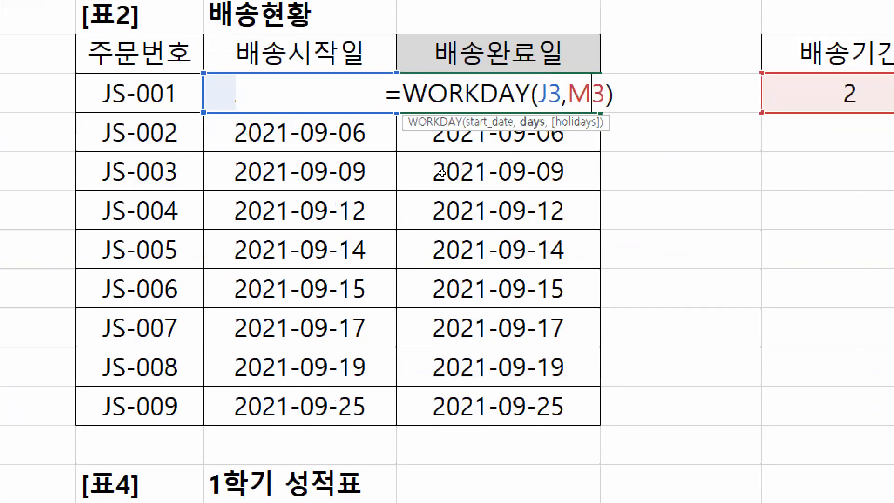
pyautogui.press('F4')
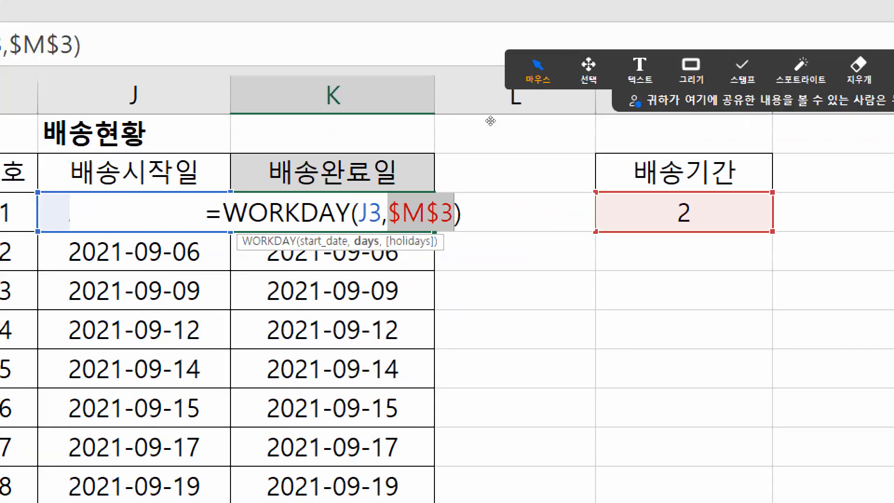
pyautogui.press('Return')
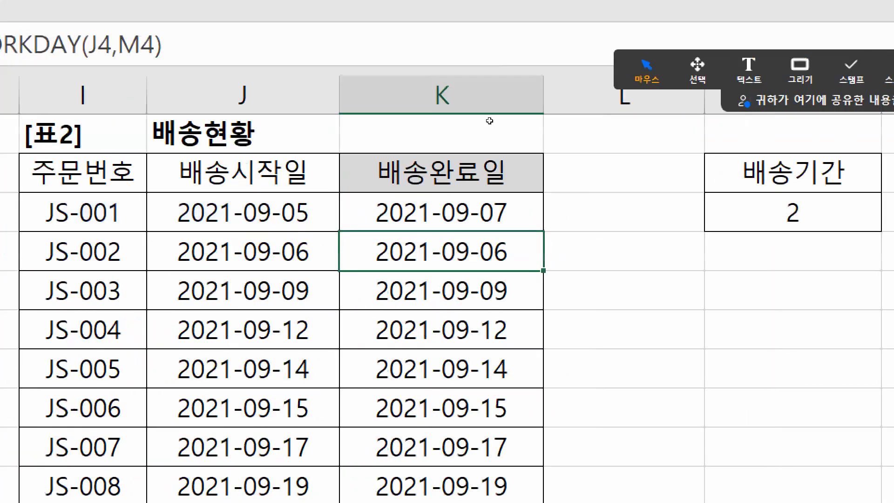
# Step: Fill the corrected WORKDAY formula from K3 down through K11
pyautogui.press('Up')
pyautogui.hotkey('ctrl', 'shift', 'Down')
pyautogui.hotkey('ctrl', 'd')
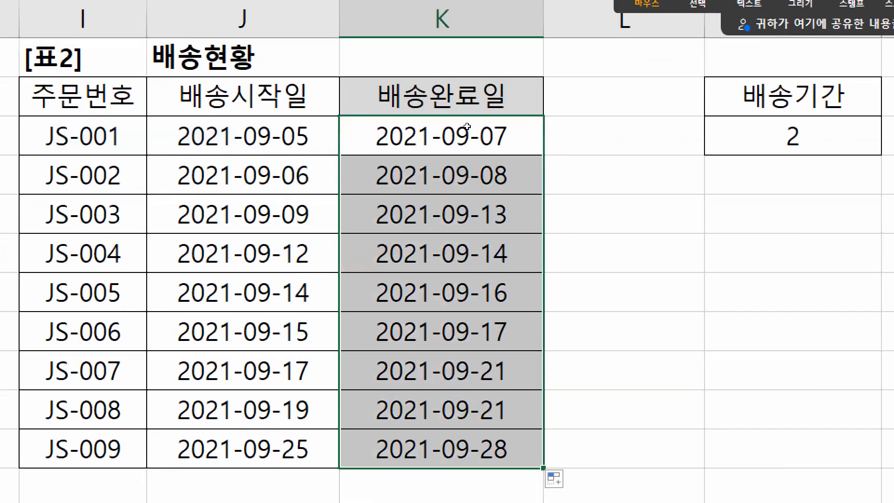
# Step: Review the start date in J5 and the arguments of the WORKDAY formula in K3
pyautogui.click(305, 212)
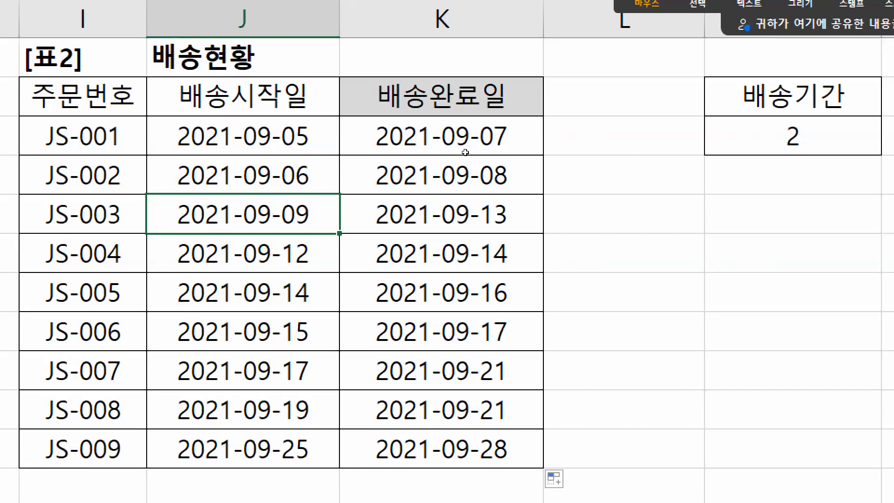
pyautogui.doubleClick(456, 117)
pyautogui.moveTo(471, 108); pyautogui.dragTo(509, 109)
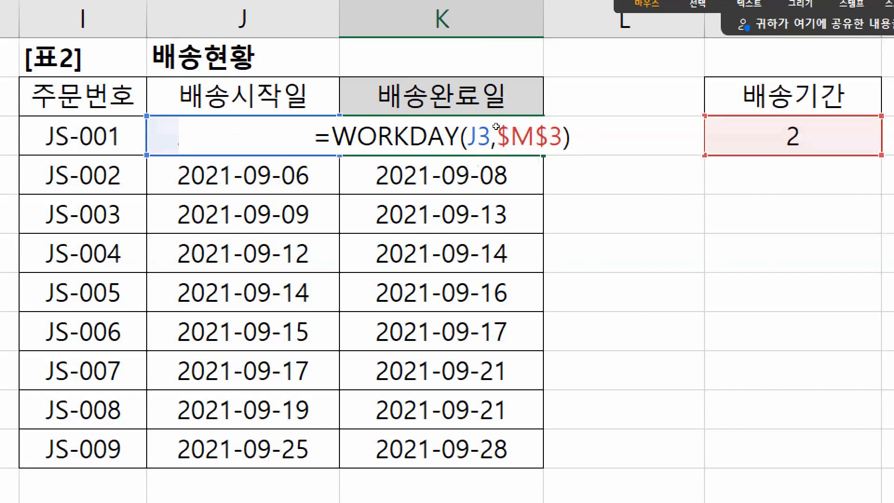
pyautogui.hotkey('ctrl', 'Return')
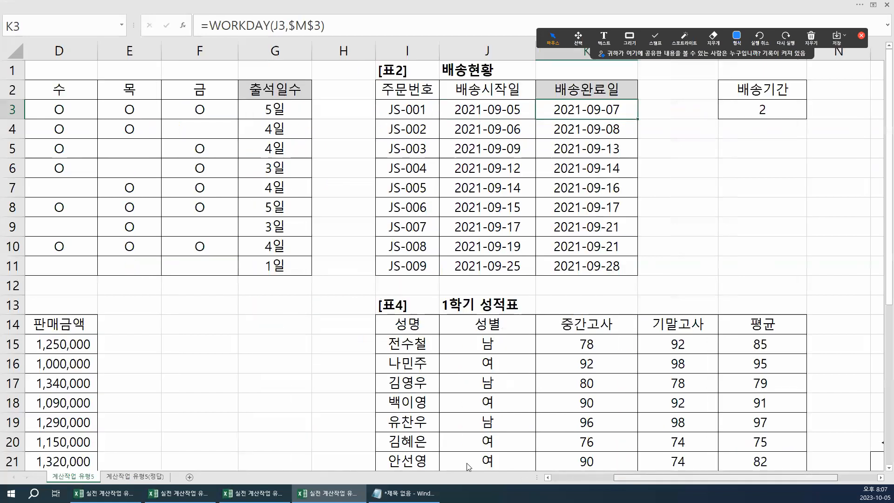
# Step: Examine the 판매금액, 지역 and 성별 columns of 표3 for the 경기지역 남사원 판매금액 합계 calculation
pyautogui.hscroll(-3, 191, 320)
pyautogui.scroll(-3, 193, 322)
pyautogui.scroll(1, 193, 321)
pyautogui.click(71, 210)
pyautogui.keyDown('ctrl'); pyautogui.scroll(1, 73, 211); pyautogui.keyUp('ctrl')
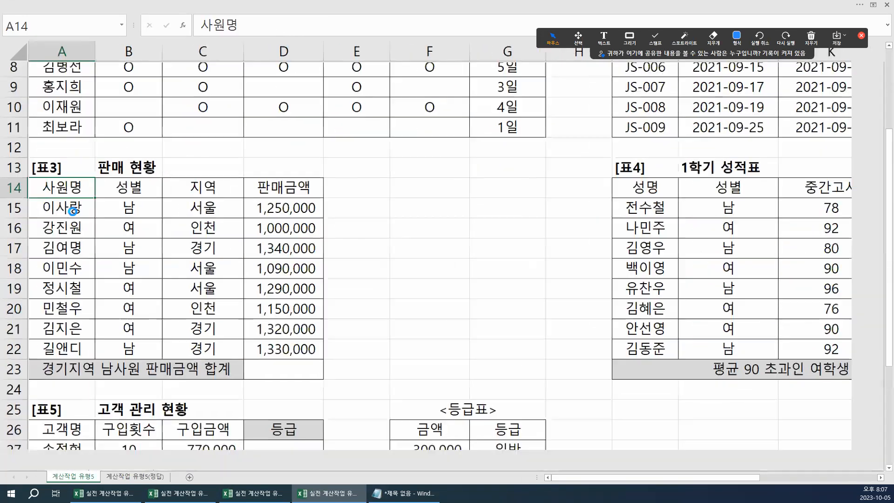
pyautogui.keyDown('ctrl'); pyautogui.scroll(1, 115, 222); pyautogui.keyUp('ctrl')
pyautogui.keyDown('ctrl'); pyautogui.scroll(1, 115, 221); pyautogui.keyUp('ctrl')
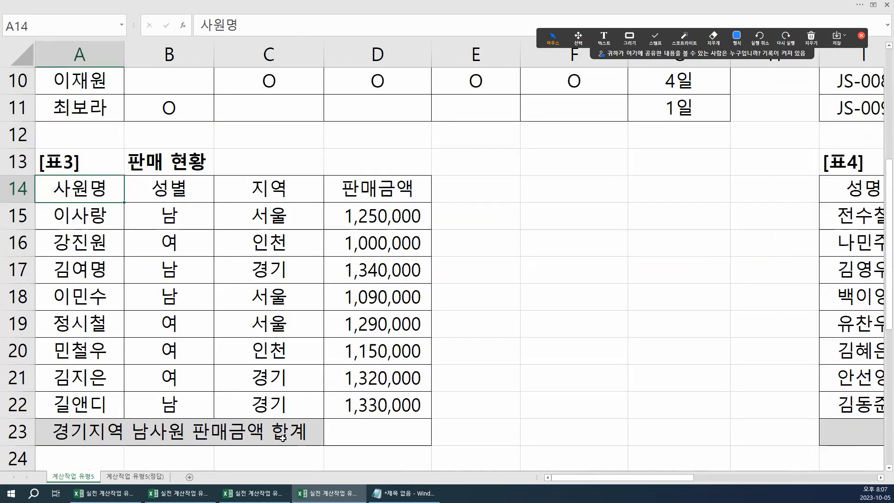
pyautogui.moveTo(391, 221); pyautogui.dragTo(363, 387)
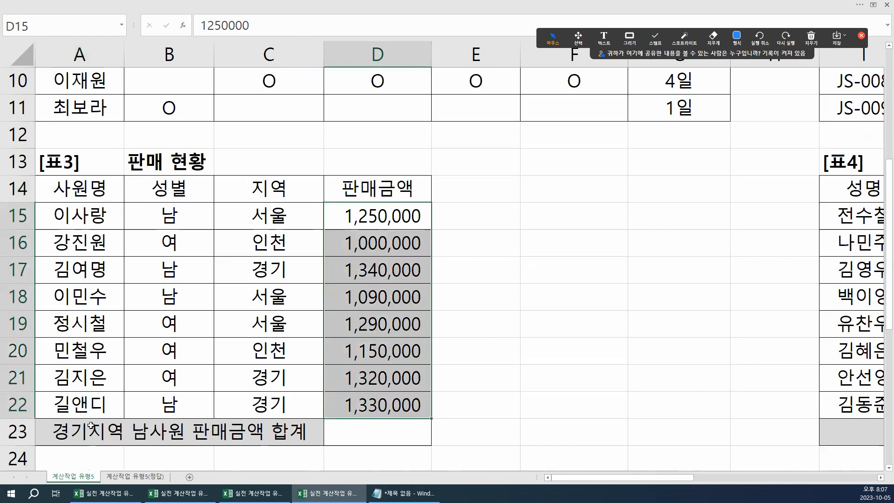
pyautogui.hotkey('ctrl', 'q')
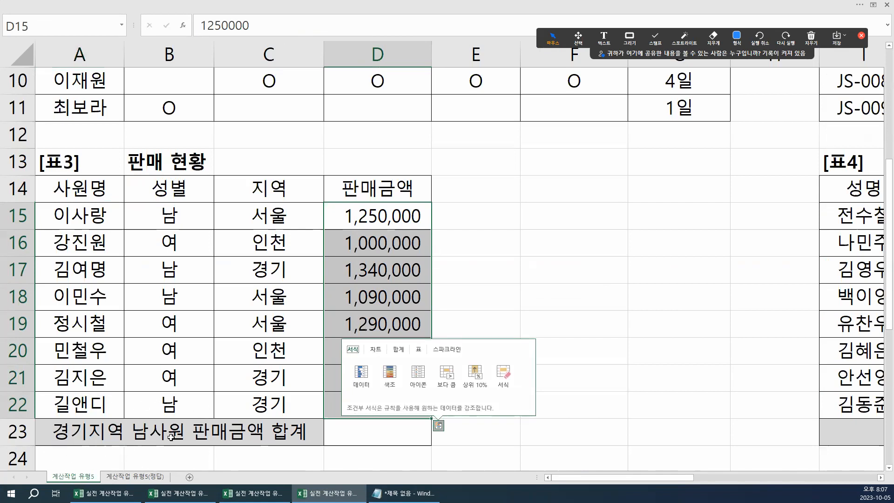
pyautogui.moveTo(279, 213); pyautogui.dragTo(277, 395)
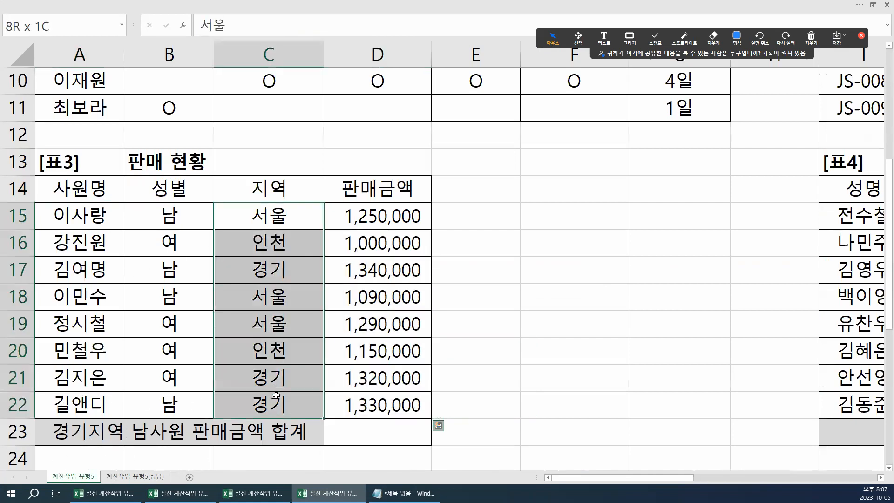
pyautogui.moveTo(189, 218); pyautogui.dragTo(189, 400)
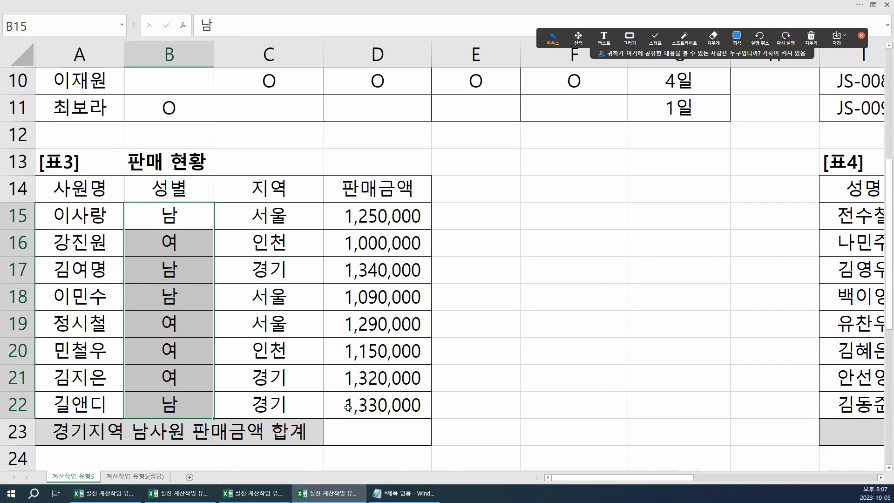
# Step: Start a SUMIFS formula in D23 of 표3 and open its function arguments dialog
pyautogui.click(366, 429)
pyautogui.write('=')
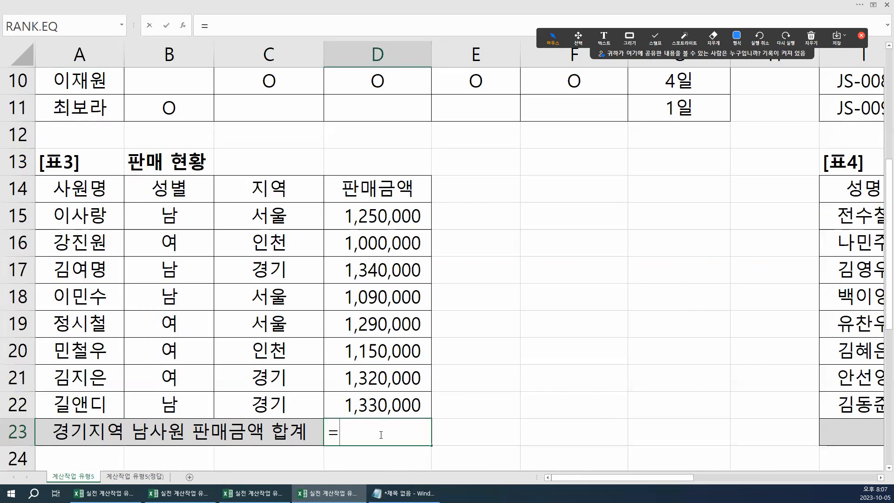
pyautogui.write('su')
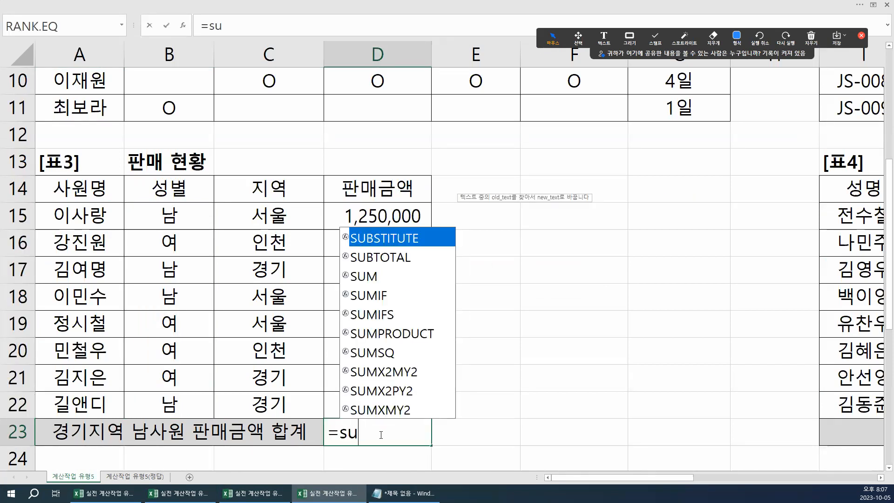
pyautogui.write('m')
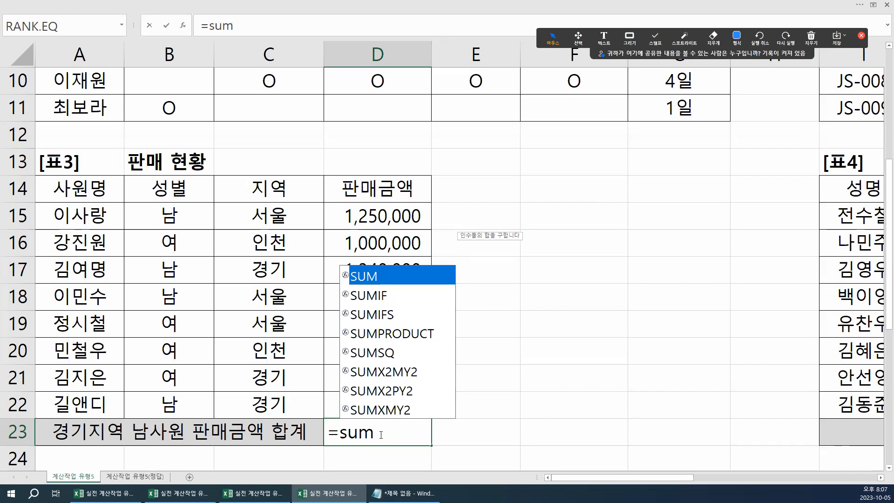
pyautogui.doubleClick(386, 315)
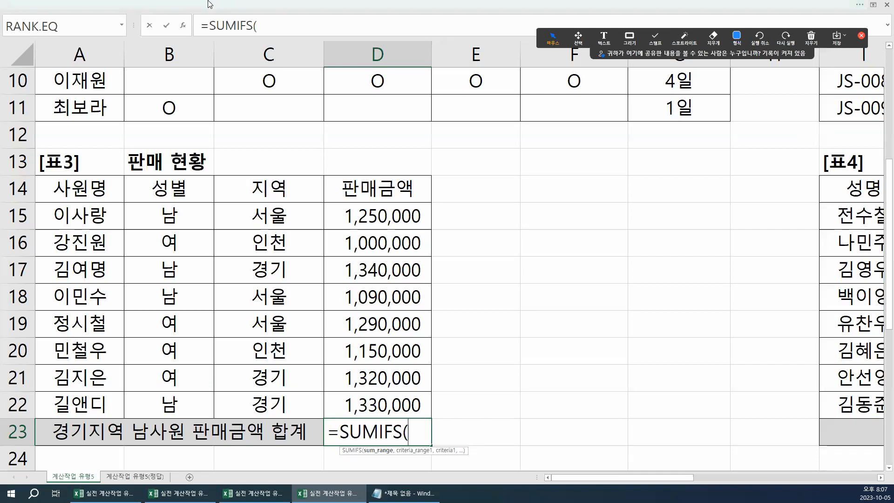
pyautogui.click(184, 29)
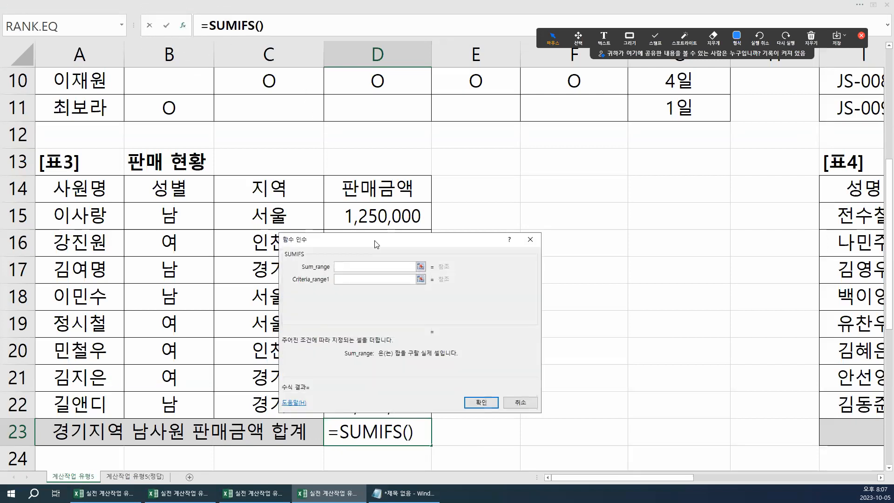
# Step: Set the SUMIFS Sum_range to D15:D22 and Criteria_range1 to the 성별 range B15:B22
pyautogui.moveTo(389, 243); pyautogui.dragTo(524, 244)
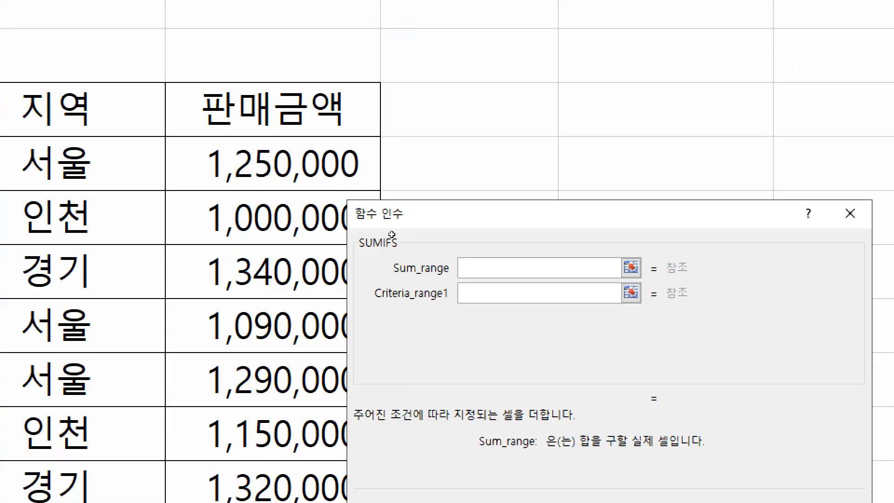
pyautogui.moveTo(372, 184); pyautogui.dragTo(384, 411)
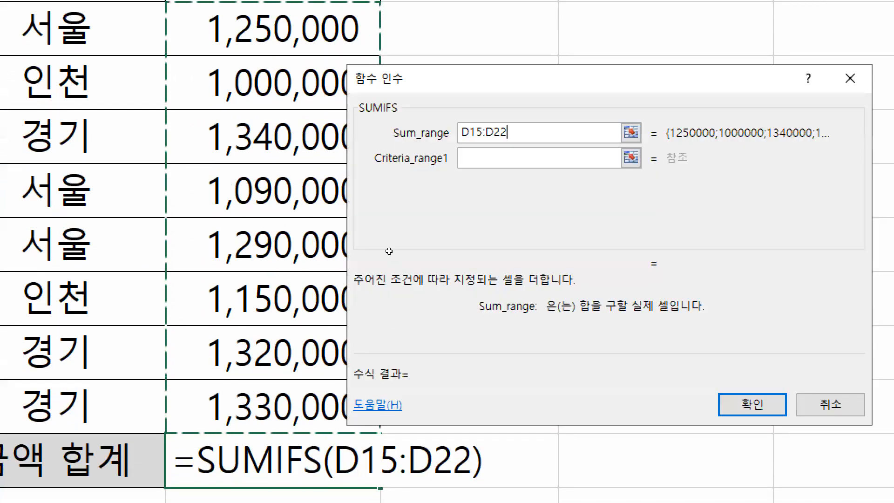
pyautogui.click(463, 254)
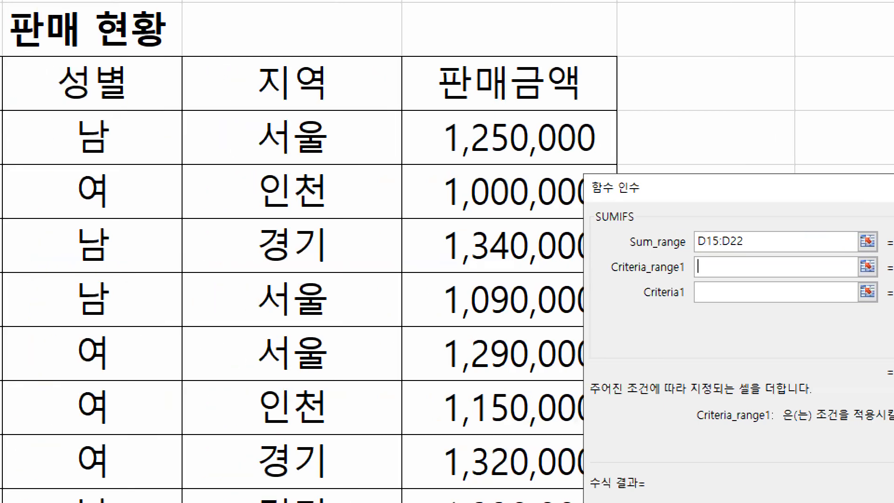
pyautogui.moveTo(172, 139); pyautogui.dragTo(185, 462)
pyautogui.press('Tab')
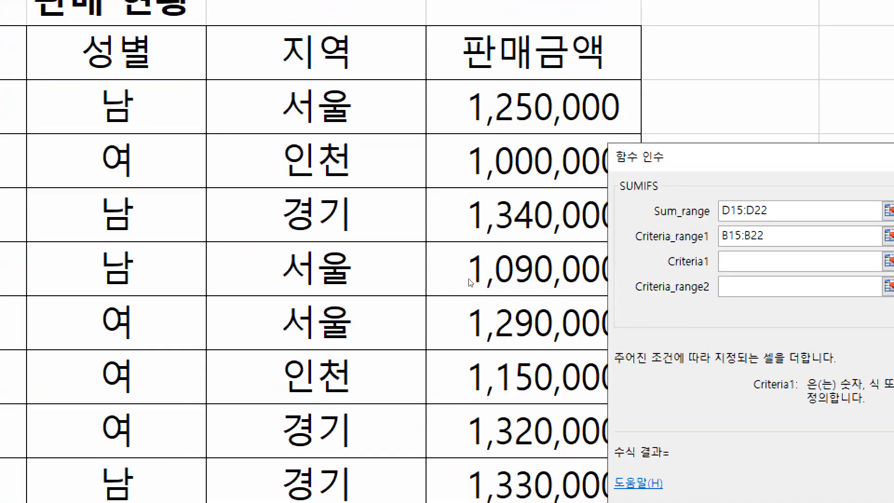
# Step: Set the SUMIFS Criteria1 to "남" for the 성별 range
pyautogui.write('s')
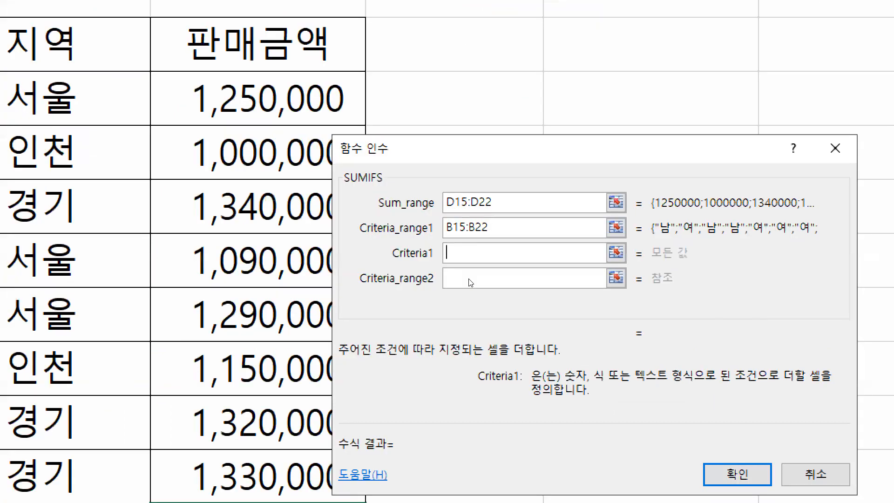
pyautogui.write('남')
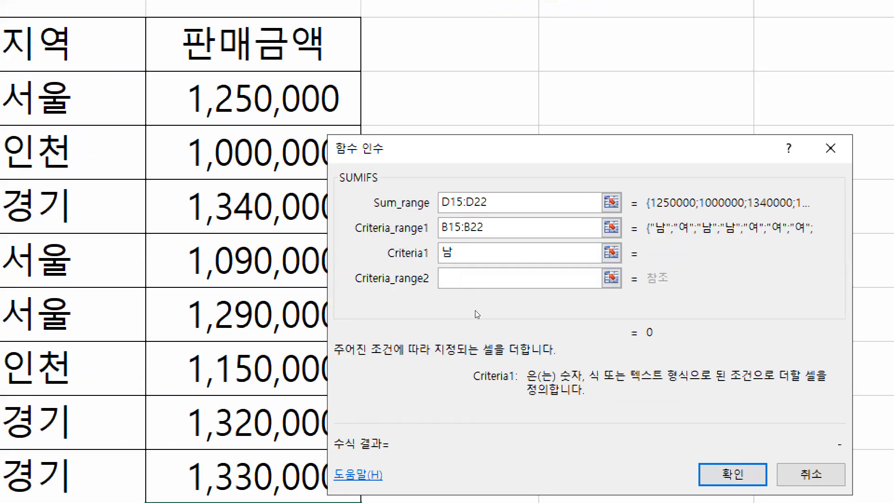
pyautogui.press('Tab')
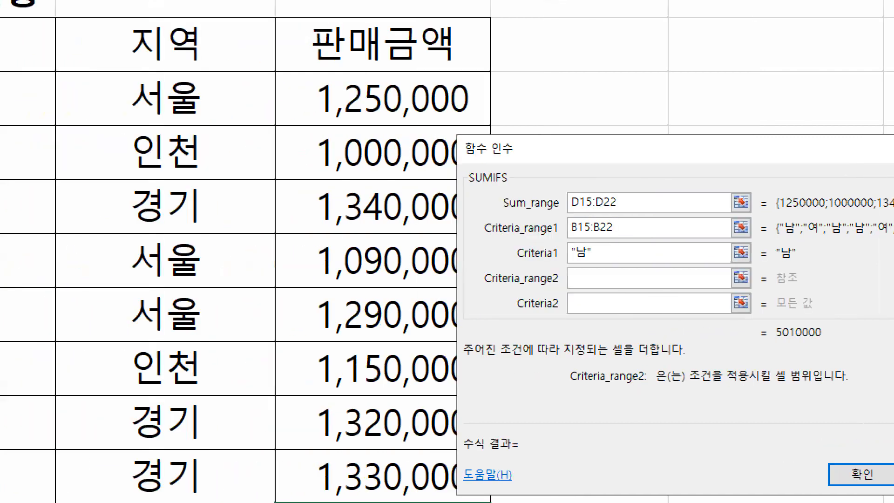
# Step: Add the 지역 range C15:C22 as Criteria_range2 with "경기" as Criteria2, and finish the SUMIFS formula in D23
pyautogui.moveTo(252, 218); pyautogui.dragTo(275, 400)
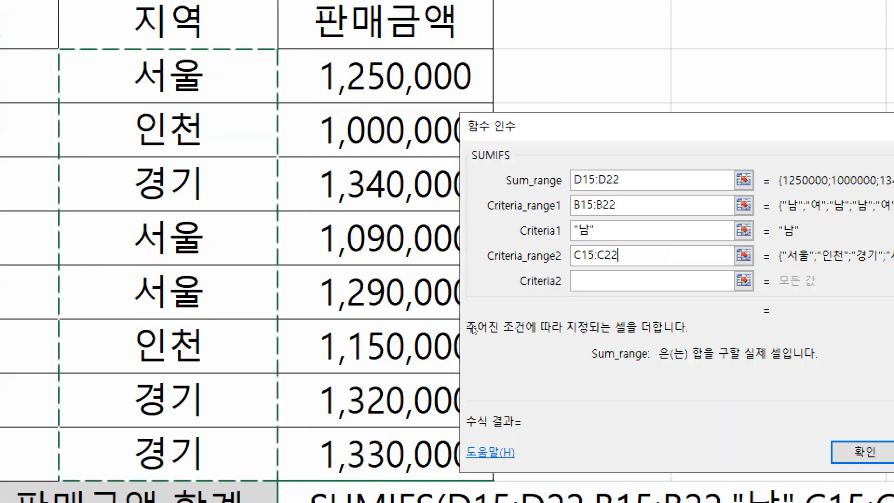
pyautogui.press('Tab')
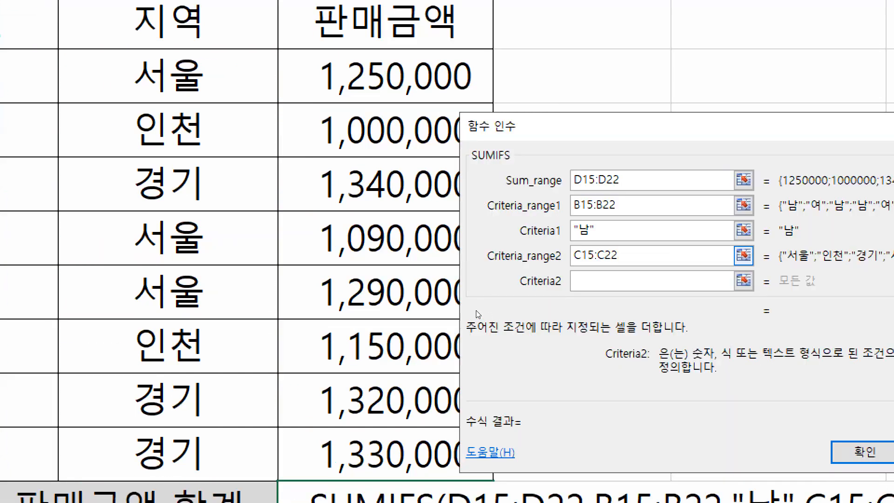
pyautogui.write('겨ㅇ기')
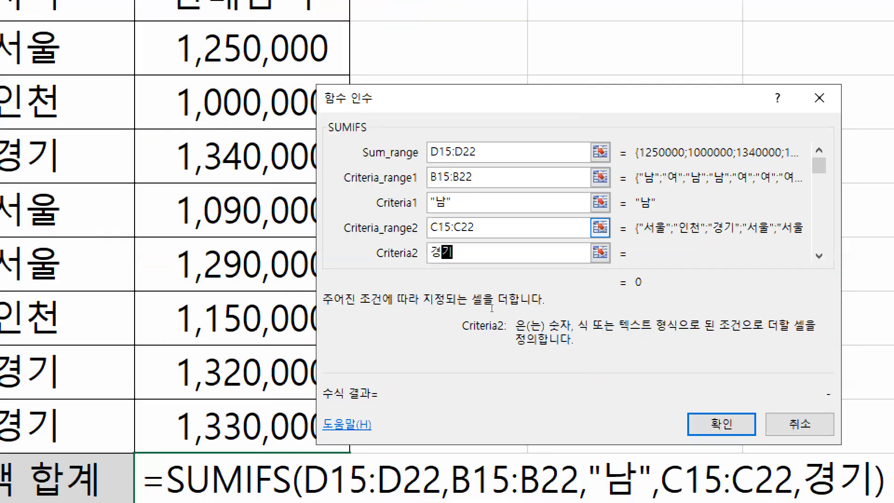
pyautogui.hotkey('shift', 'Tab')
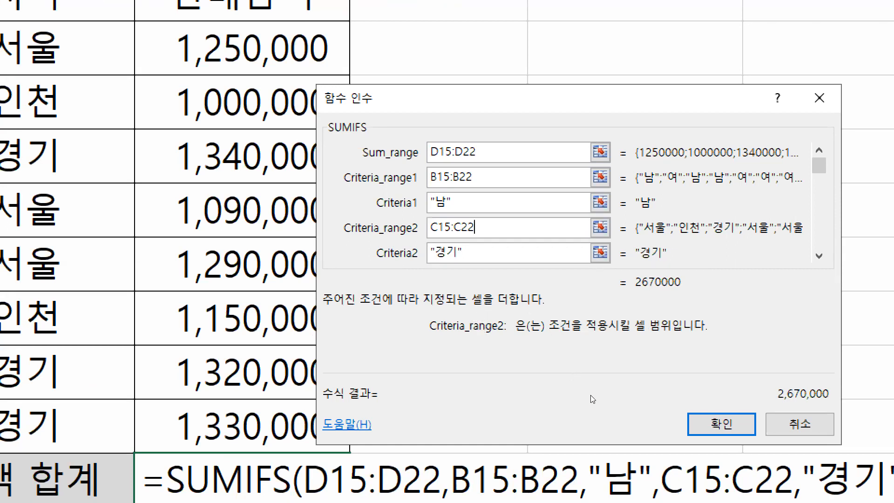
pyautogui.press('Return')
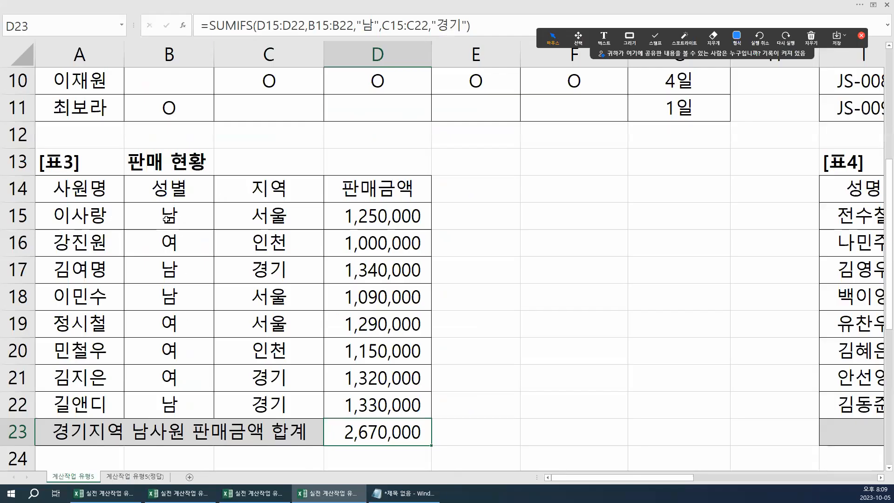
# Step: Check the 경기 남 rows 17 and 22 of 표3 against the SUMIFS total in D23
pyautogui.moveTo(170, 281); pyautogui.dragTo(350, 275)
pyautogui.moveTo(196, 406); pyautogui.dragTo(361, 397)
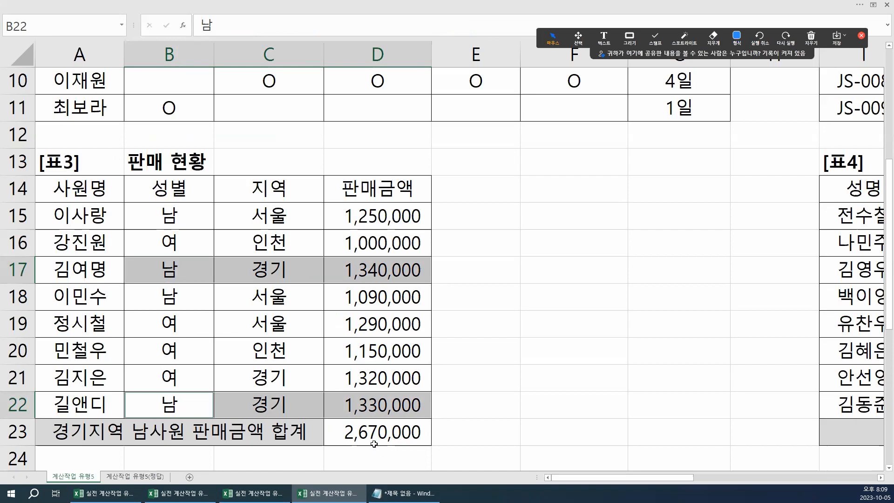
pyautogui.click(444, 417)
pyautogui.click(378, 429)
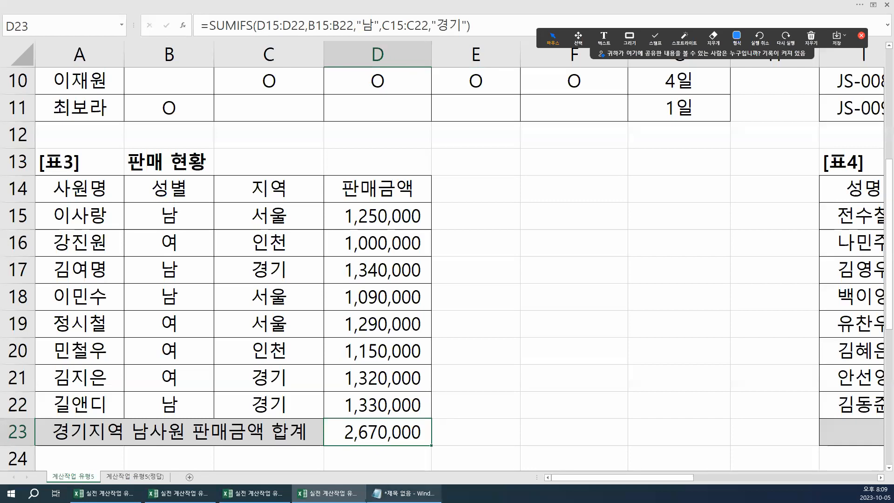
pyautogui.moveTo(404, 493)
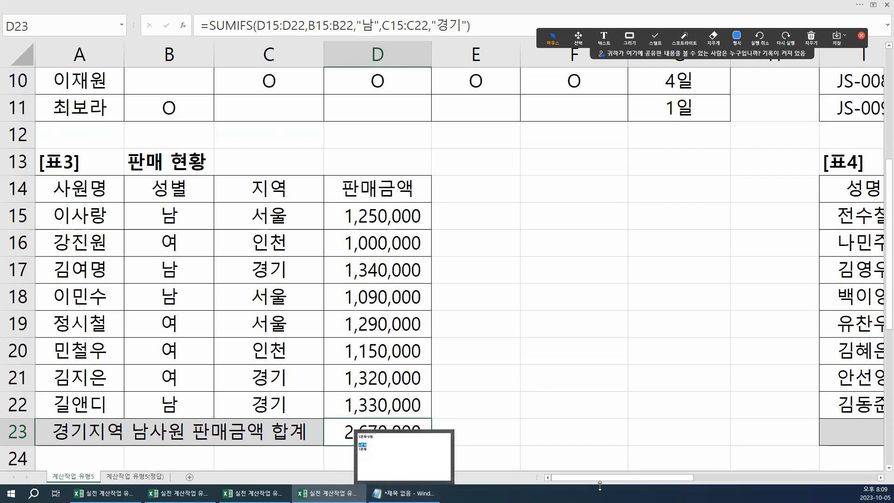
# Step: Examine the 1학기 성적표 in 표4 and its <조건> area for the 평균 90 초과인 여학생 수 calculation
pyautogui.moveTo(602, 481); pyautogui.dragTo(760, 474)
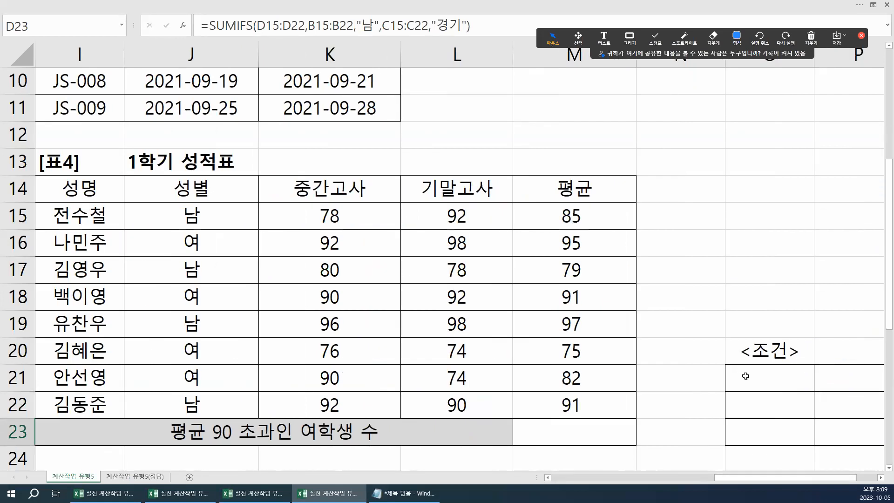
pyautogui.moveTo(746, 375); pyautogui.dragTo(816, 423)
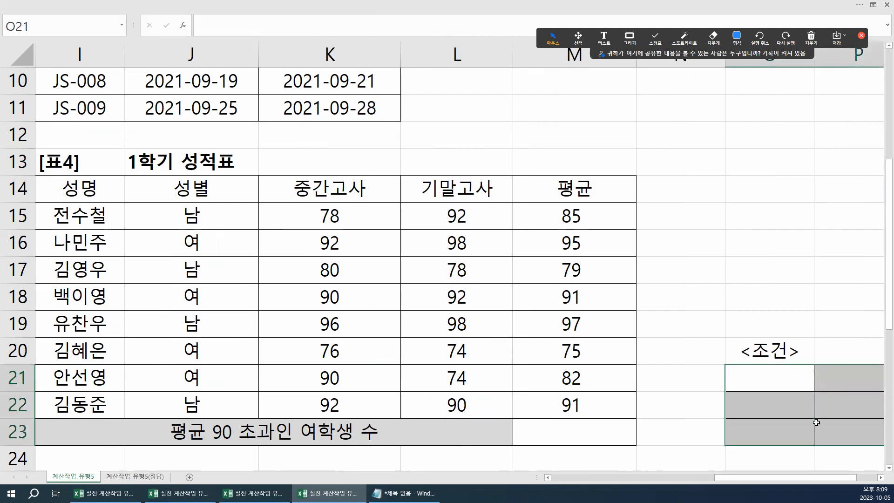
pyautogui.click(747, 384)
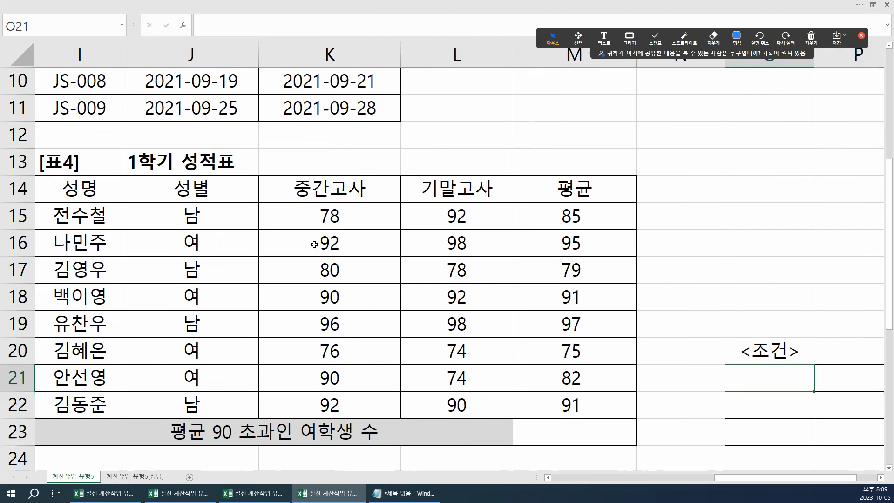
pyautogui.moveTo(100, 181); pyautogui.dragTo(529, 396)
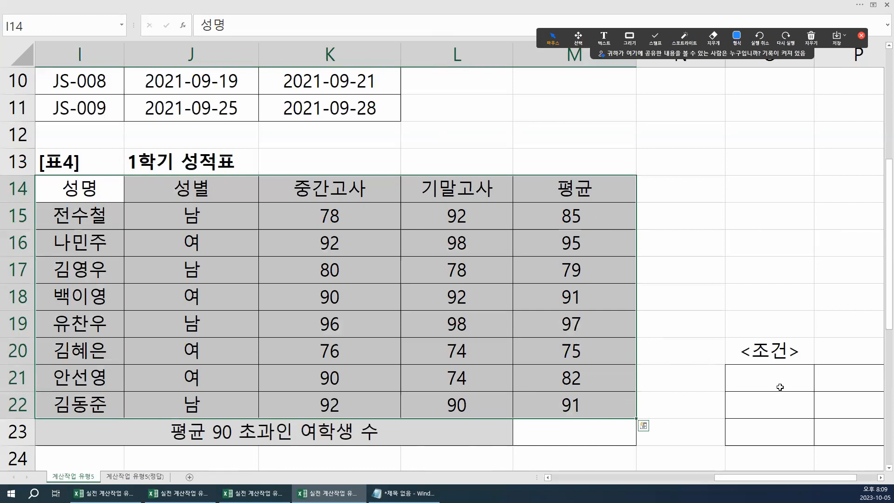
# Step: Enter the criteria header 성별 in O21 with 여 beneath it, and the header 평균 in P21
pyautogui.click(768, 374)
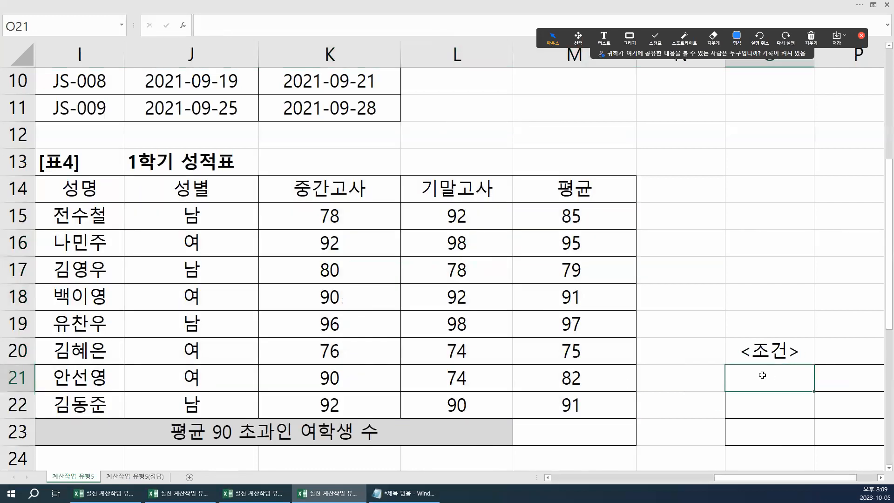
pyautogui.write('성별')
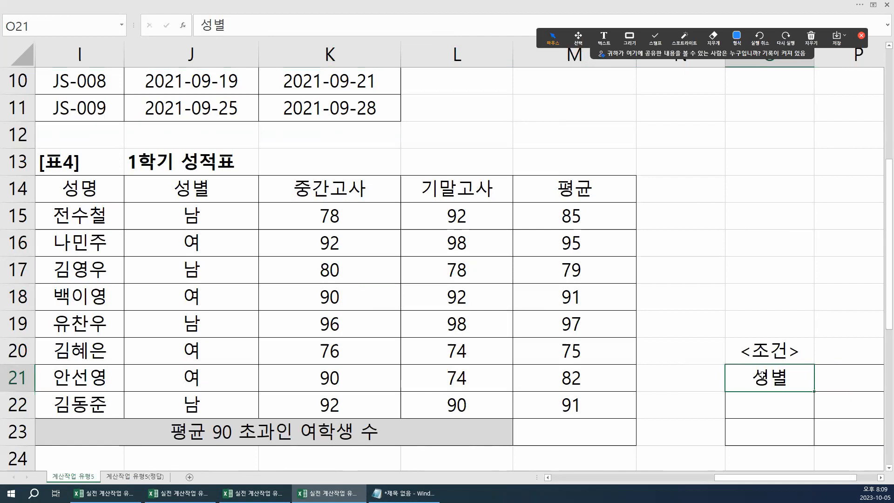
pyautogui.press('Return')
pyautogui.write('여')
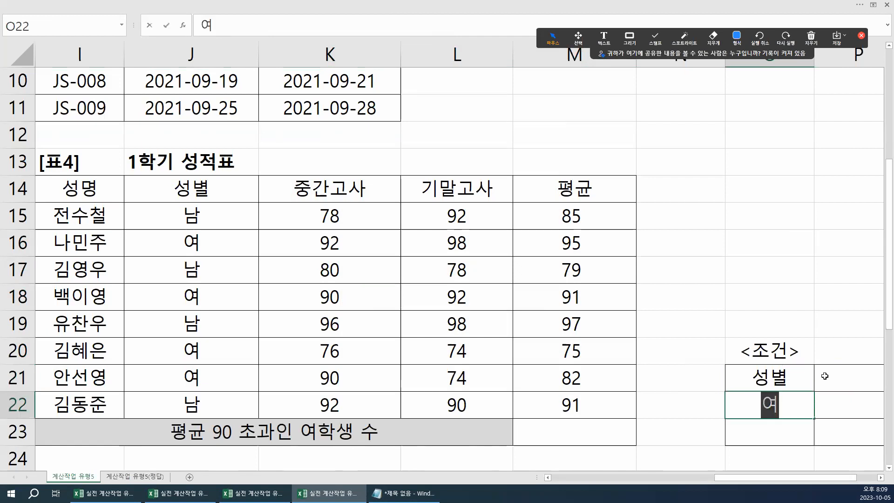
pyautogui.click(819, 373)
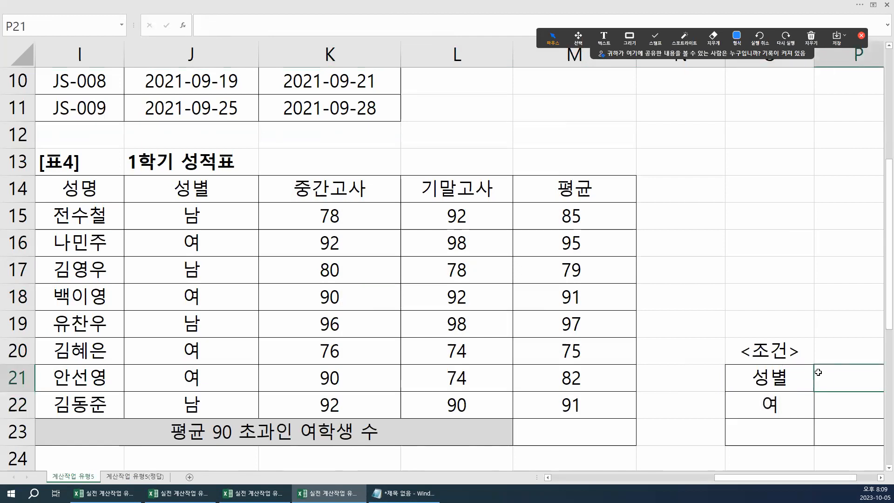
pyautogui.write('평균')
pyautogui.press('Return')
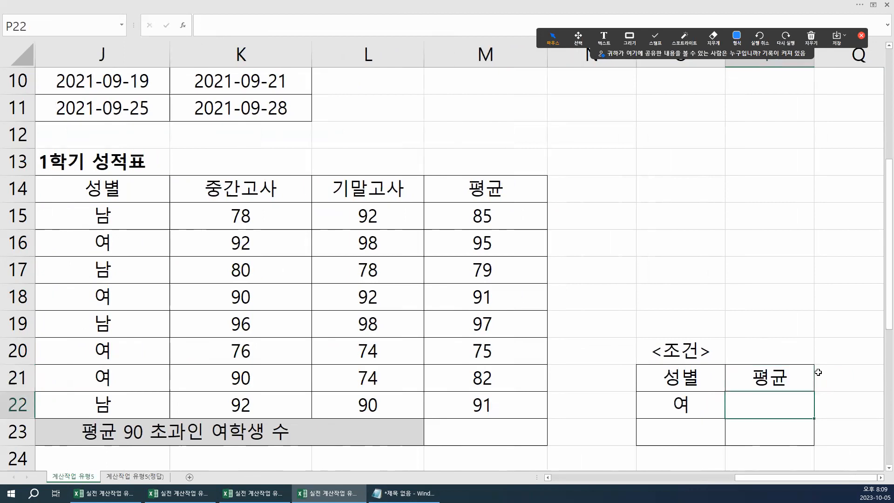
# Step: Enter the 평균 criterion >90 in P22, on the same row as 여
pyautogui.moveTo(704, 409); pyautogui.dragTo(748, 400)
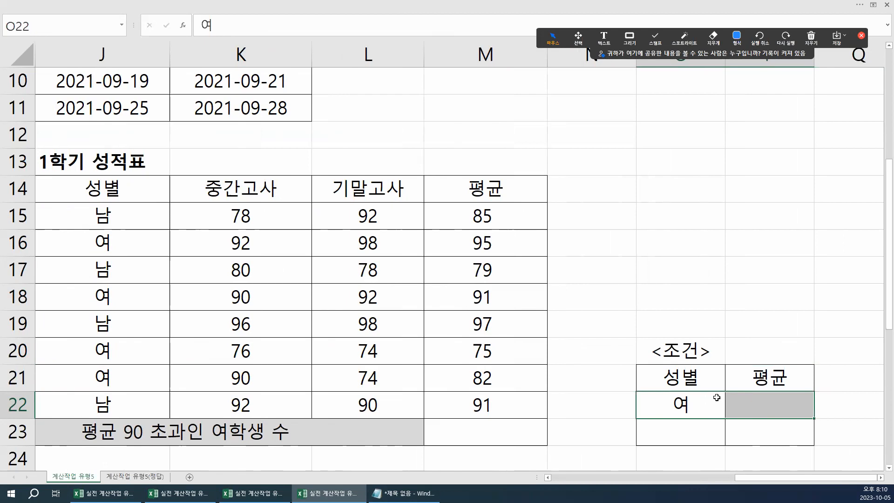
pyautogui.click(765, 406)
pyautogui.click(711, 407)
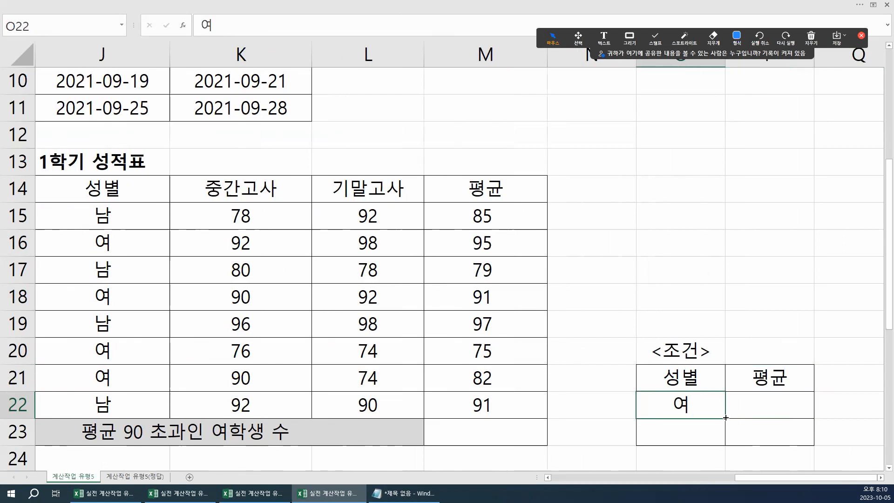
pyautogui.click(764, 434)
pyautogui.click(759, 403)
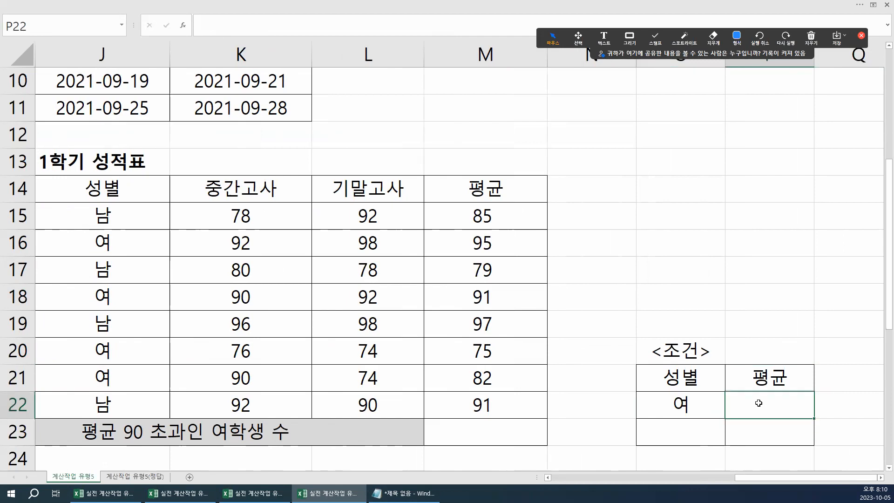
pyautogui.write('>90')
# Step: Start a DCOUNTA formula in M23 of 표4 and open its function arguments dialog
pyautogui.click(495, 432)
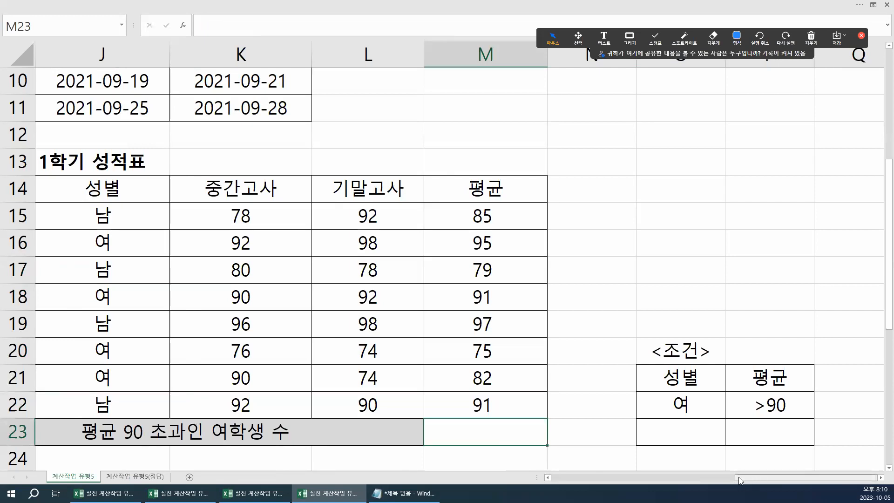
pyautogui.moveTo(759, 481); pyautogui.dragTo(738, 481)
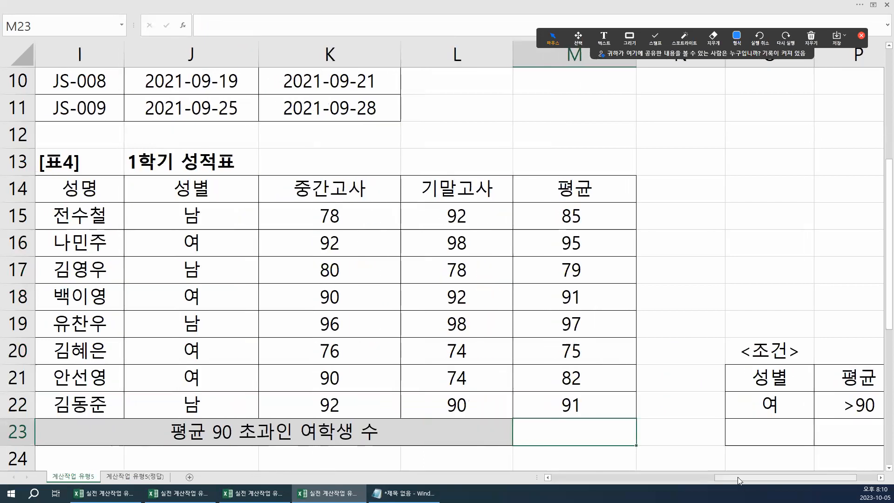
pyautogui.write('=')
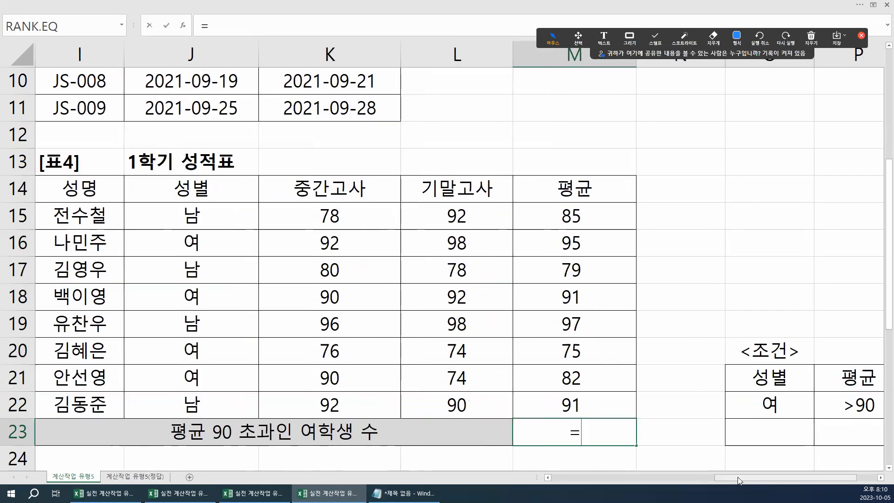
pyautogui.write('ㅇ')
pyautogui.press('BackSpace')
pyautogui.write('d')
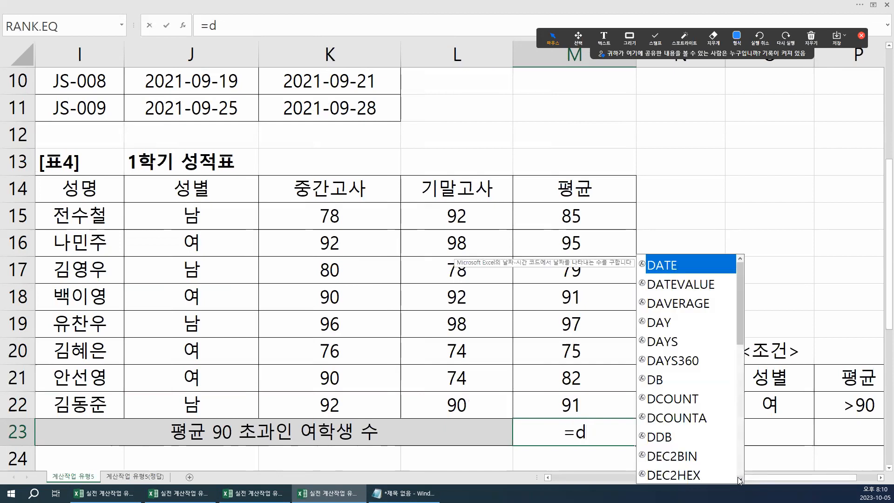
pyautogui.write('co')
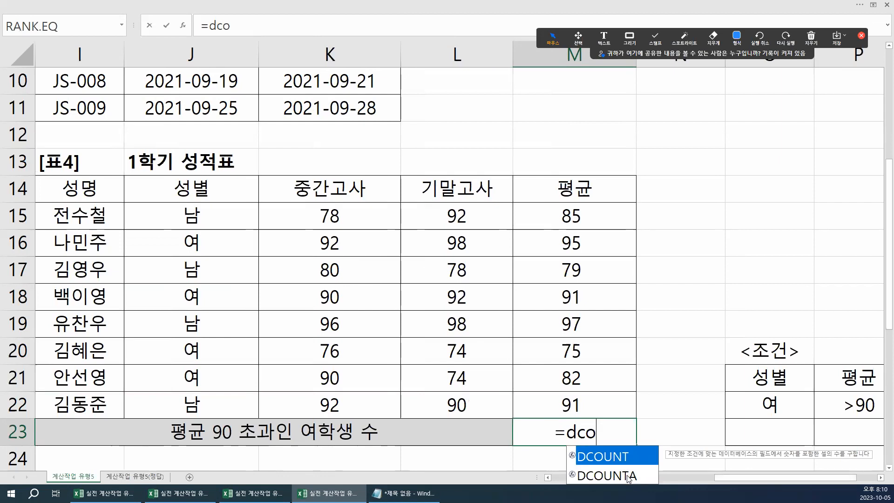
pyautogui.press('ctrl')
pyautogui.press('ctrl')
pyautogui.doubleClick(598, 475)
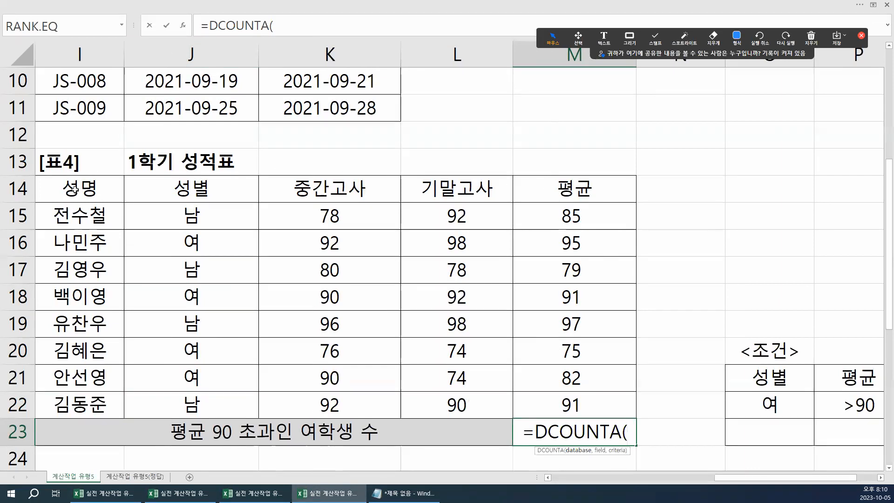
pyautogui.click(183, 25)
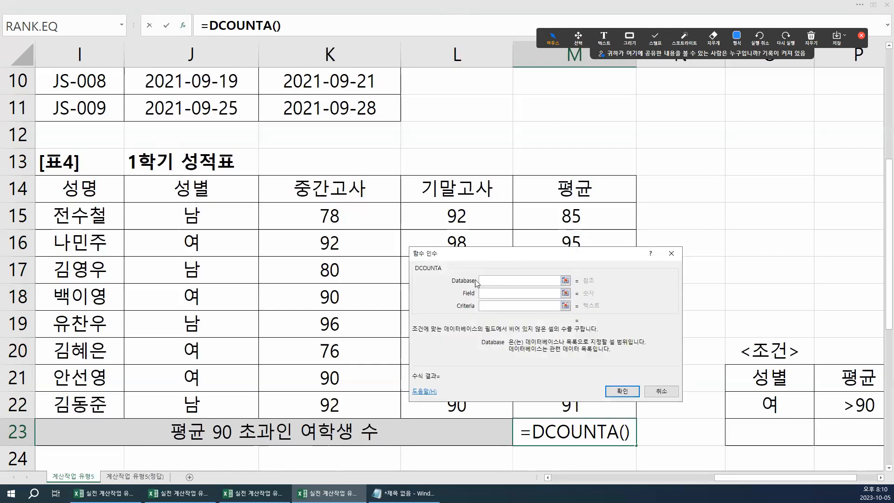
# Step: Set the DCOUNTA Database to I14:M22 and Field to the 성명 header I14, then move the dialog away from the <조건> table
pyautogui.moveTo(82, 188); pyautogui.dragTo(583, 405)
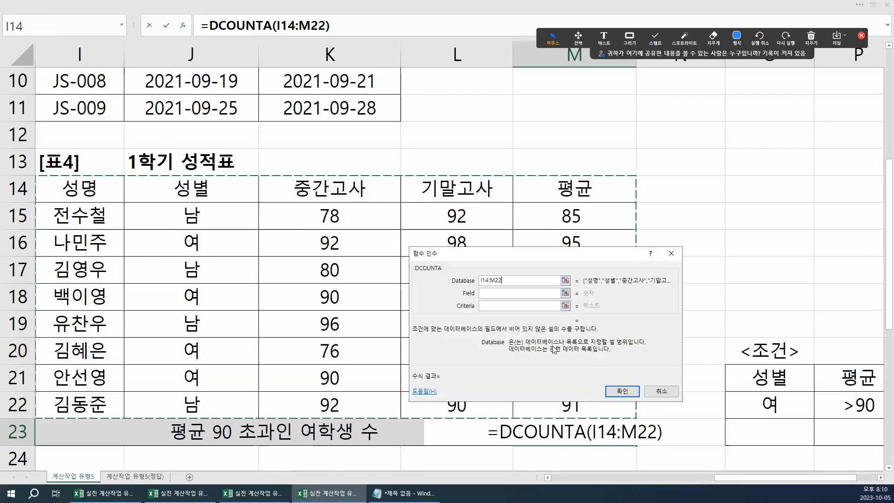
pyautogui.click(497, 291)
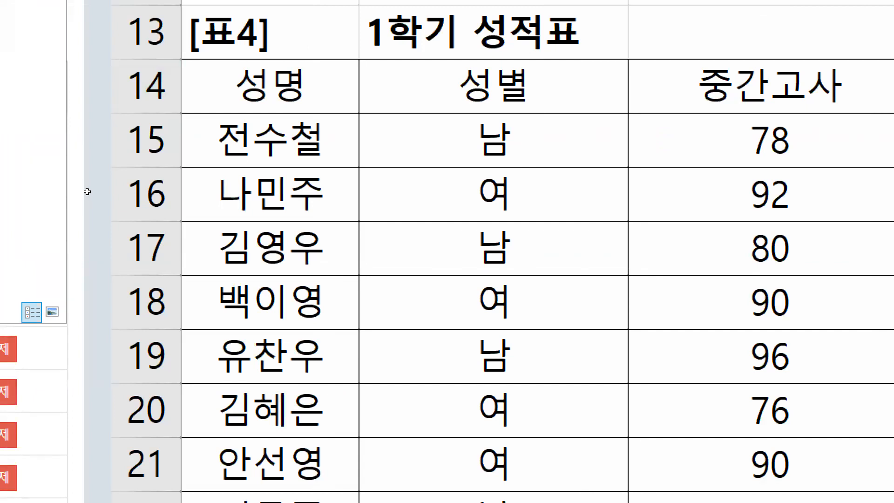
pyautogui.click(270, 86)
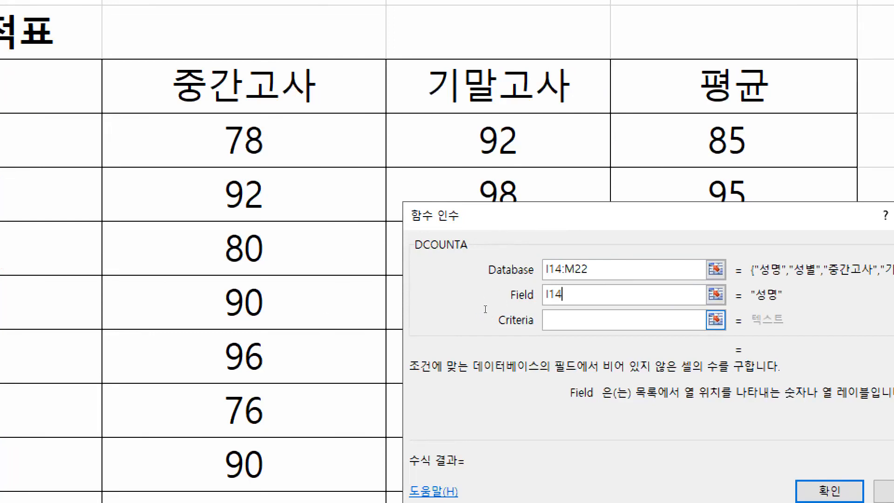
pyautogui.press('Tab')
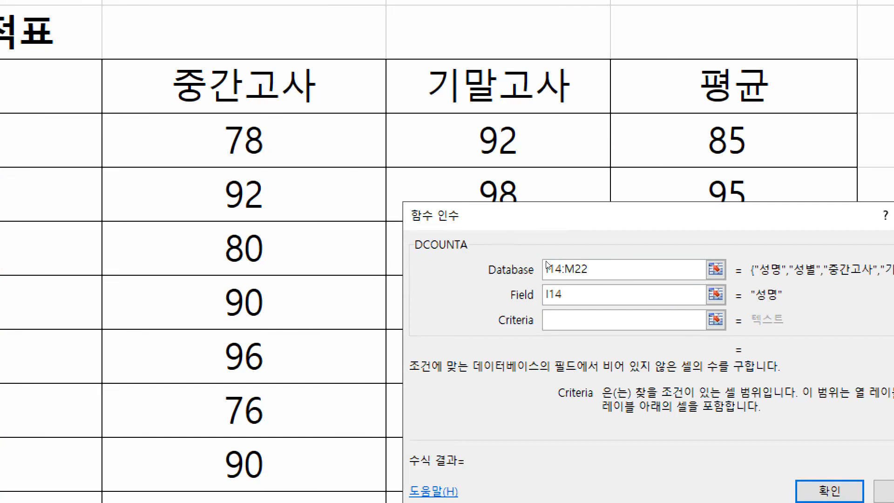
pyautogui.moveTo(534, 254); pyautogui.dragTo(327, 209)
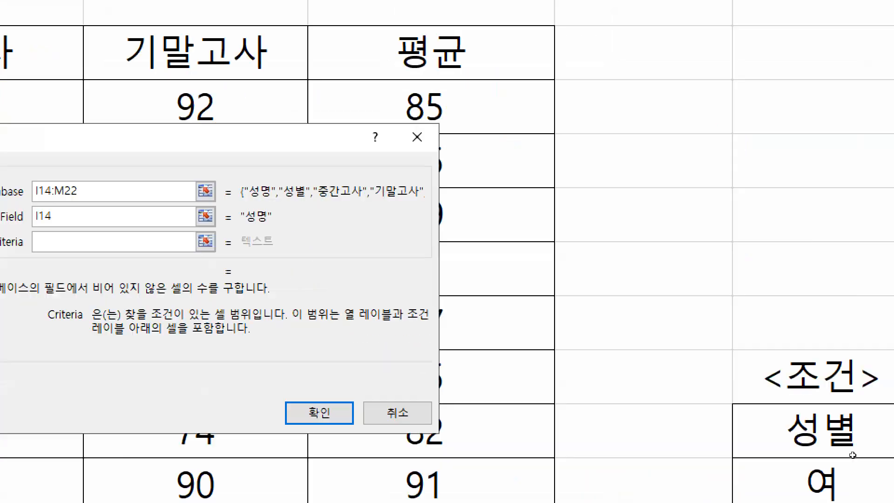
# Step: Set the DCOUNTA Criteria to the condition range O21:P22 and confirm the formula in M23
pyautogui.moveTo(791, 356); pyautogui.dragTo(887, 394)
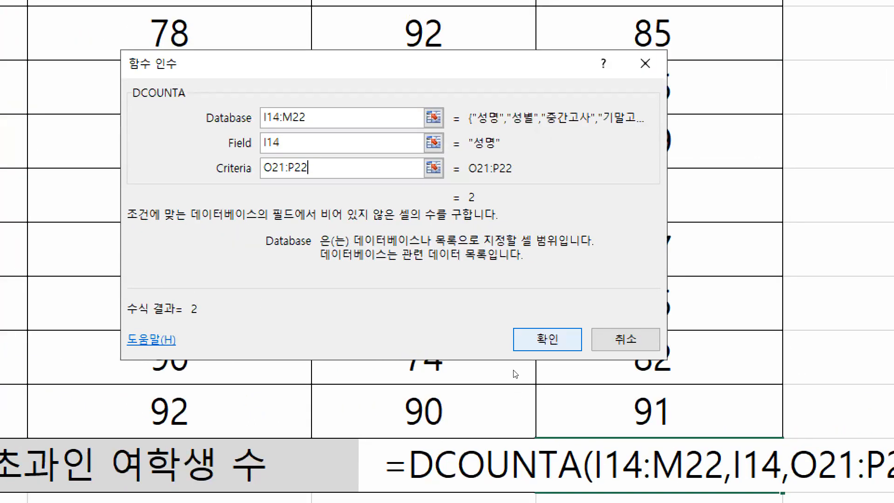
pyautogui.press('Return')
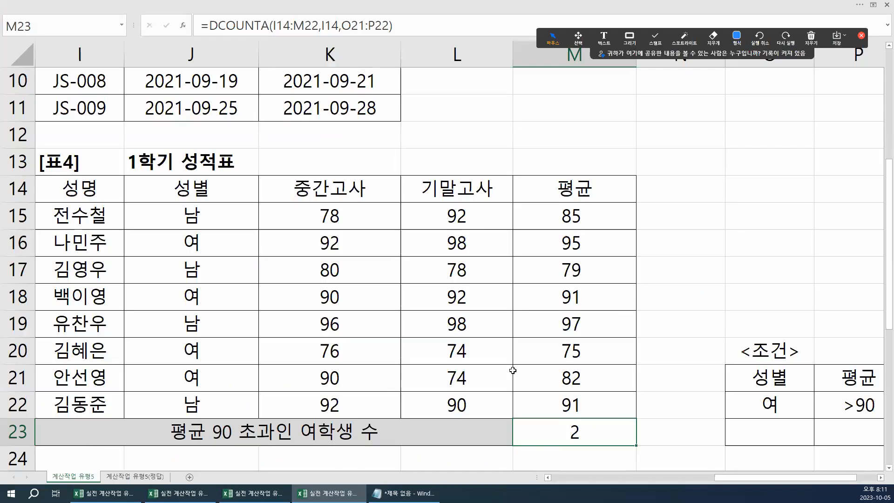
# Step: Examine 표5's 구입금액 values in C27:C34 against the 금액 and 등급 columns of <등급표> in F27:G30
pyautogui.scroll(-4, 470, 363)
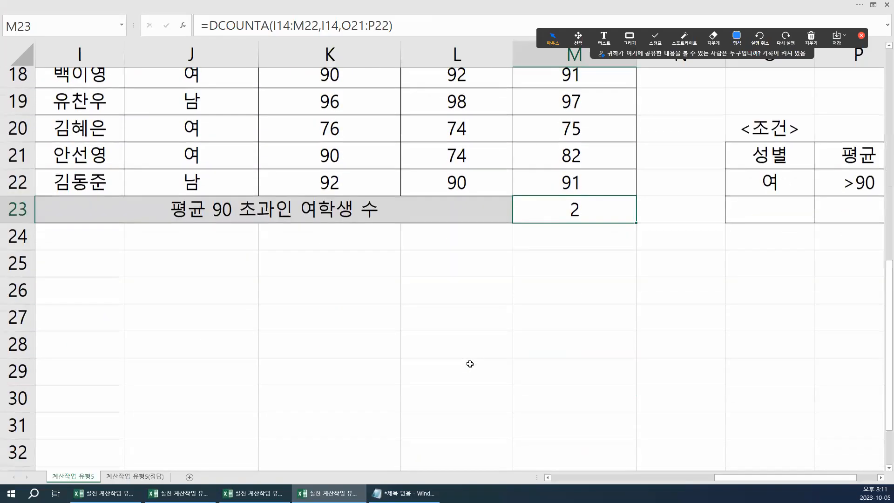
pyautogui.moveTo(733, 484); pyautogui.dragTo(568, 484)
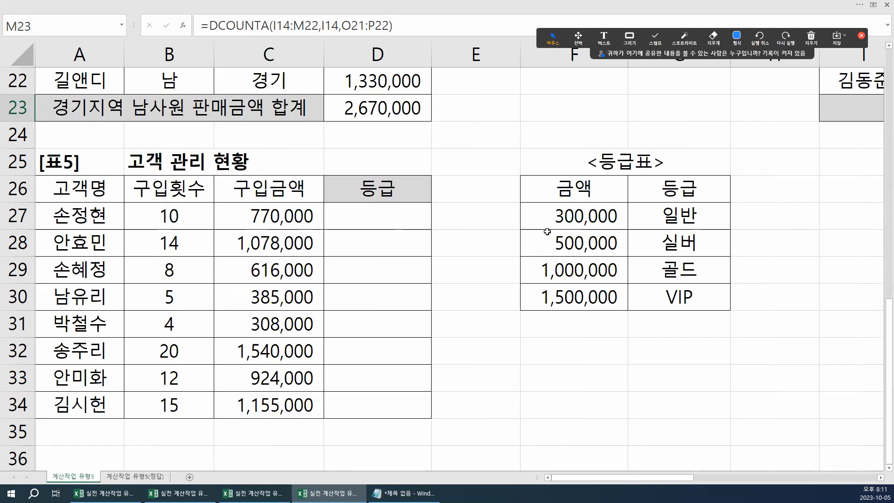
pyautogui.moveTo(558, 214); pyautogui.dragTo(642, 302)
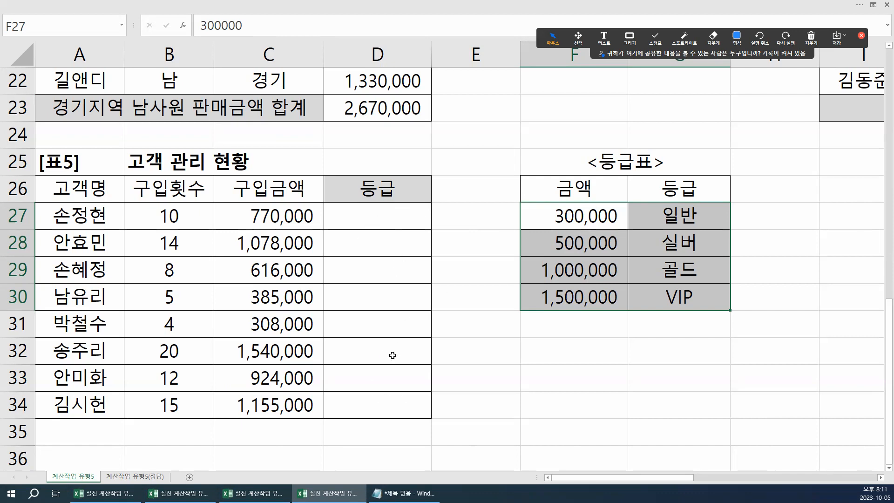
pyautogui.click(383, 215)
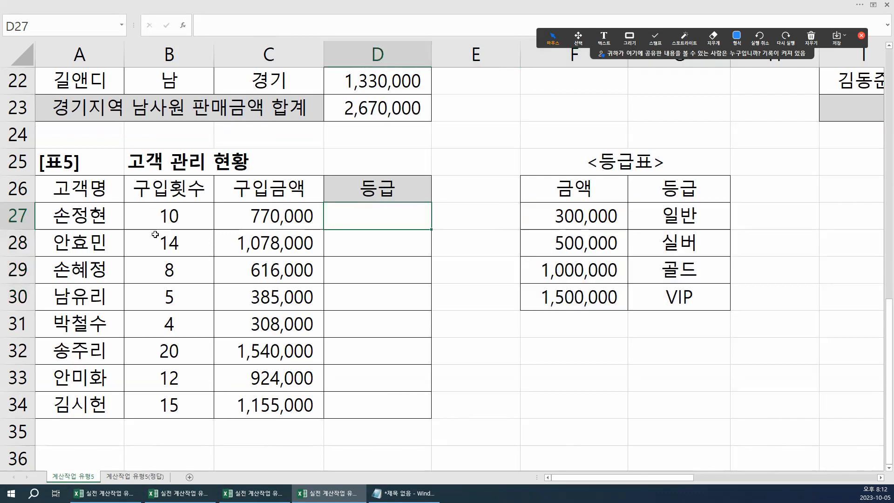
pyautogui.click(277, 215)
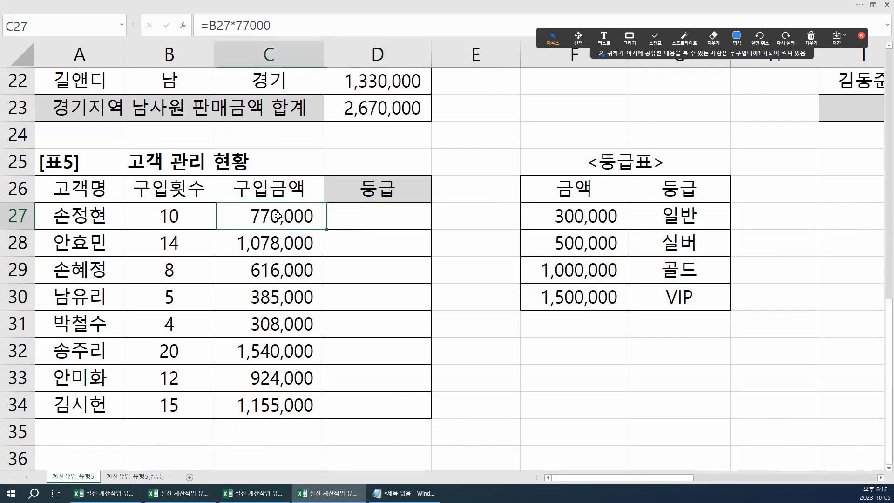
pyautogui.moveTo(564, 214); pyautogui.dragTo(573, 297)
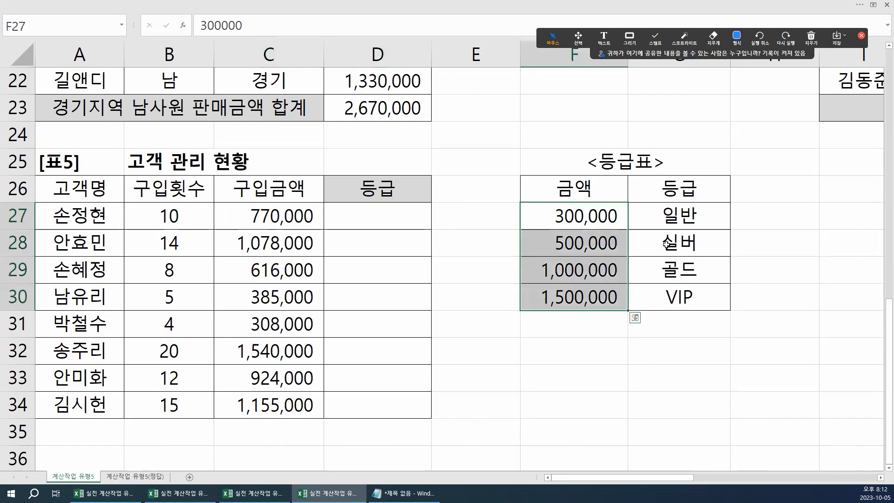
pyautogui.moveTo(683, 216); pyautogui.dragTo(690, 294)
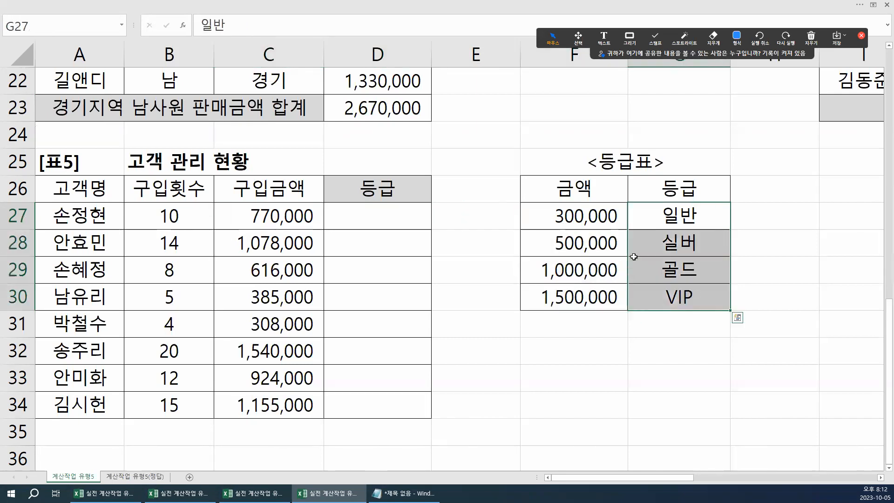
pyautogui.moveTo(574, 215); pyautogui.dragTo(578, 301)
pyautogui.moveTo(680, 215); pyautogui.dragTo(681, 294)
pyautogui.moveTo(577, 212); pyautogui.dragTo(577, 285)
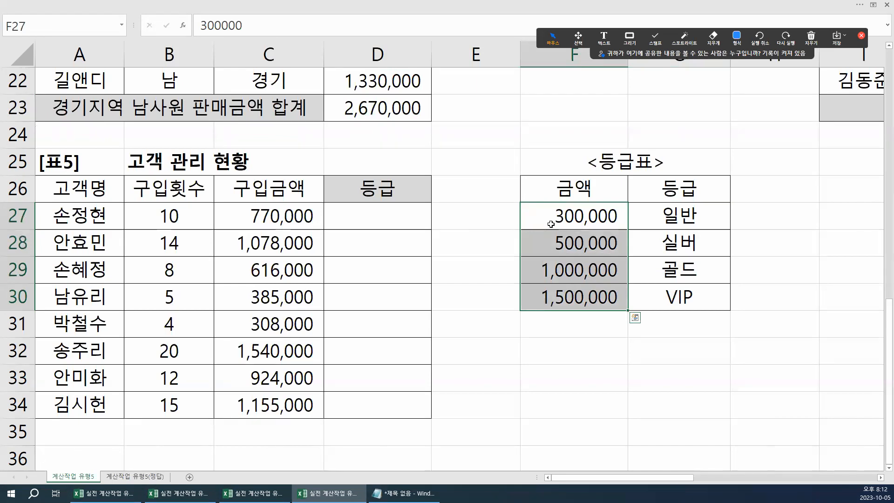
pyautogui.moveTo(293, 220); pyautogui.dragTo(284, 404)
pyautogui.moveTo(581, 209); pyautogui.dragTo(581, 300)
pyautogui.moveTo(284, 215); pyautogui.dragTo(289, 405)
pyautogui.moveTo(589, 212); pyautogui.dragTo(585, 296)
pyautogui.moveTo(646, 228); pyautogui.dragTo(662, 293)
# Step: Start a VLOOKUP formula in D27 with C27 as its first argument and open its function arguments dialog
pyautogui.click(406, 216)
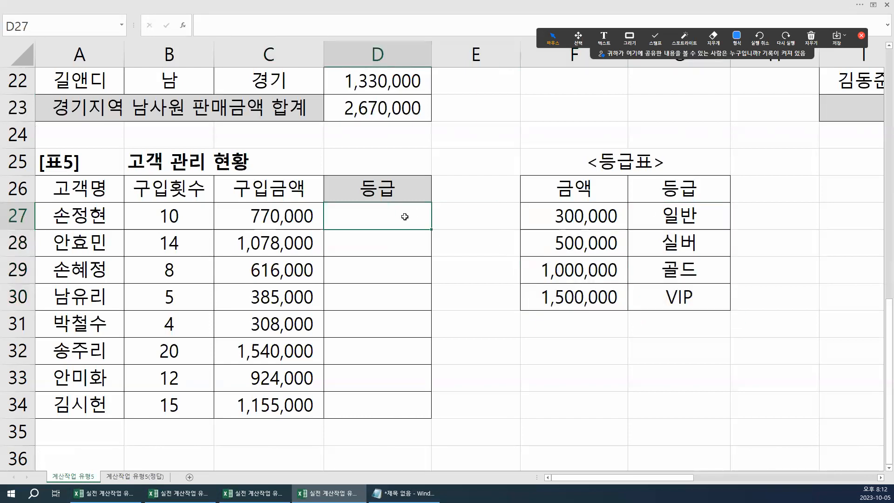
pyautogui.write('=vl')
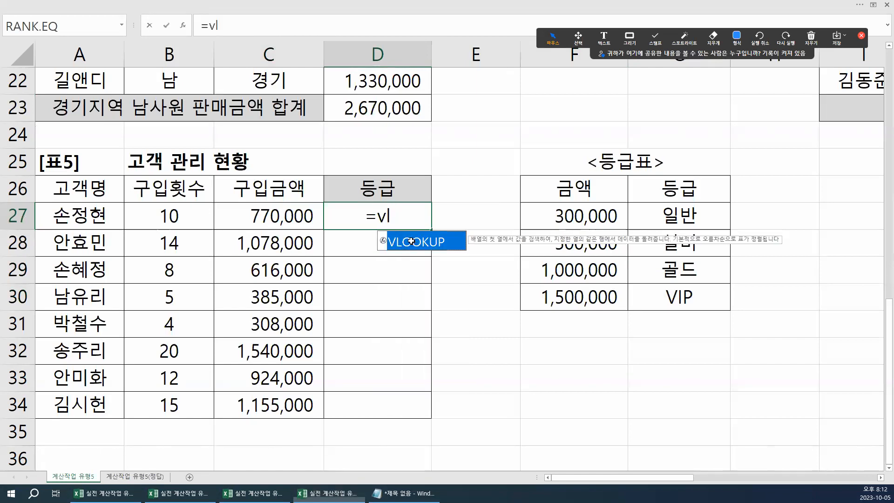
pyautogui.doubleClick(413, 243)
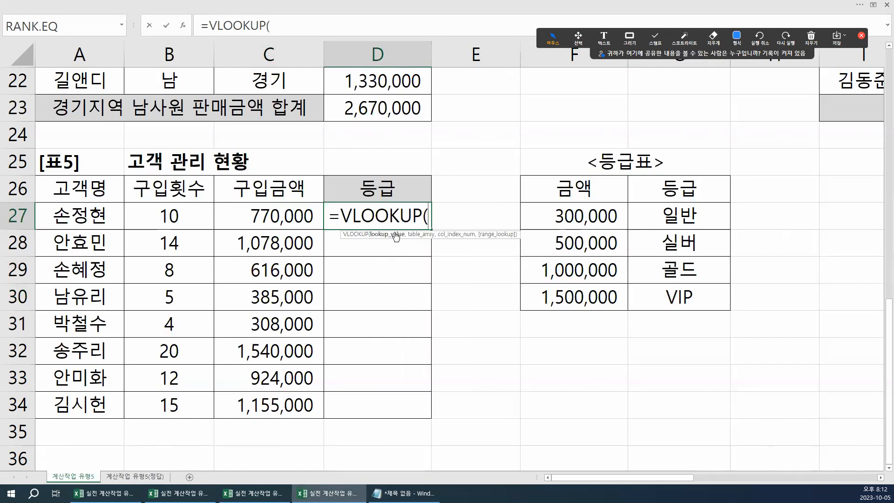
pyautogui.click(243, 210)
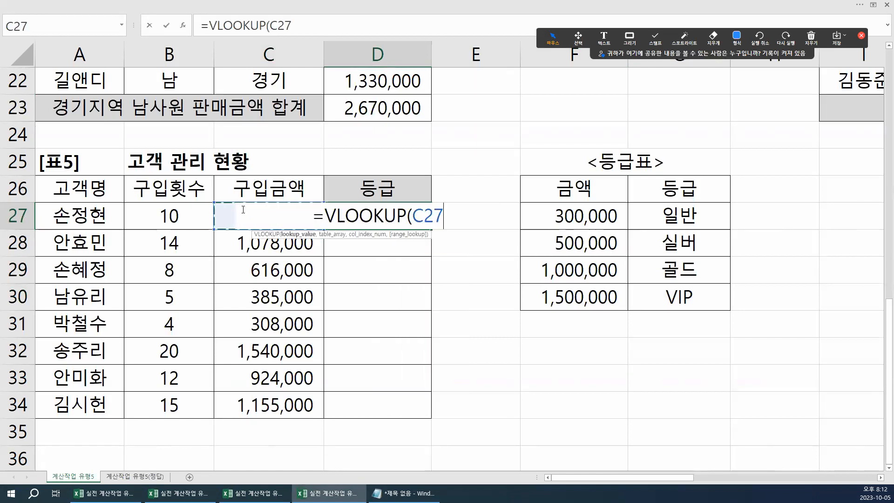
pyautogui.click(183, 26)
# Step: Move the dialog below row 27 and set the VLOOKUP Lookup_value to the 구입금액 cell C27
pyautogui.moveTo(378, 221); pyautogui.dragTo(389, 300)
pyautogui.click(392, 288)
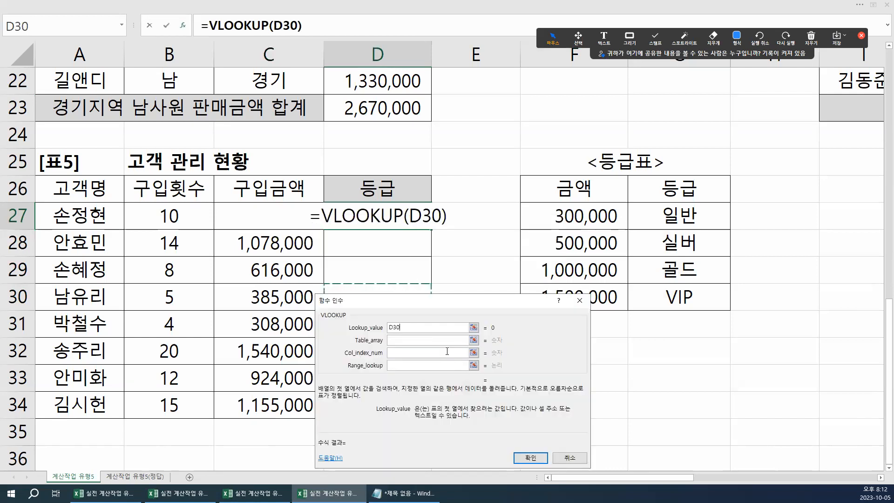
pyautogui.moveTo(403, 327); pyautogui.dragTo(373, 328)
pyautogui.click(259, 211)
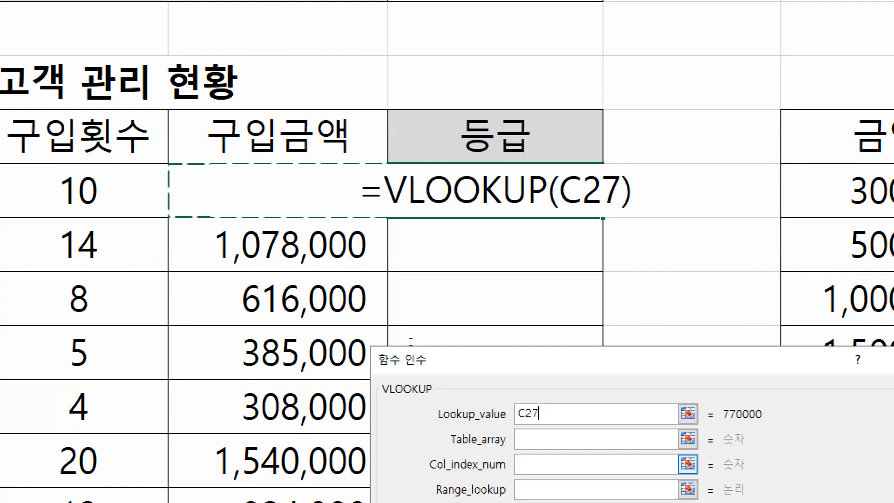
pyautogui.press('Tab')
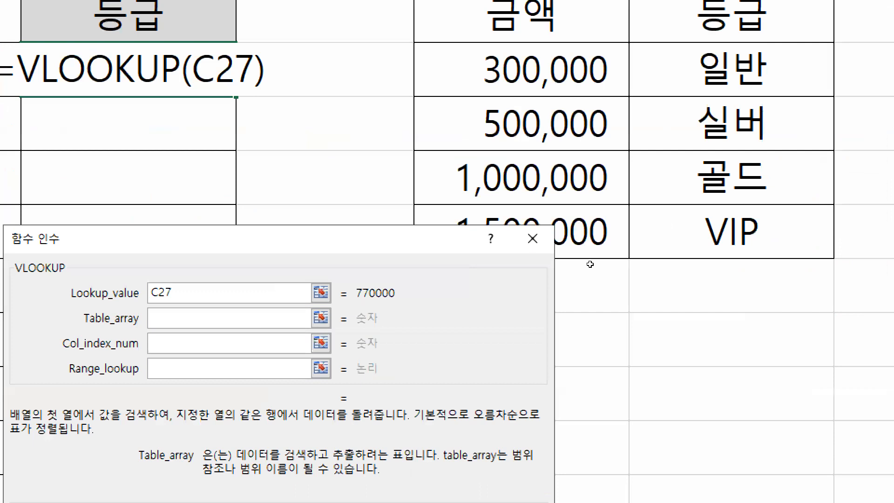
# Step: Set Table_array to the absolute <등급표> range $F$27:$G$30 and Col_index_num to 2, leaving Range_lookup empty
pyautogui.moveTo(522, 69); pyautogui.dragTo(659, 289)
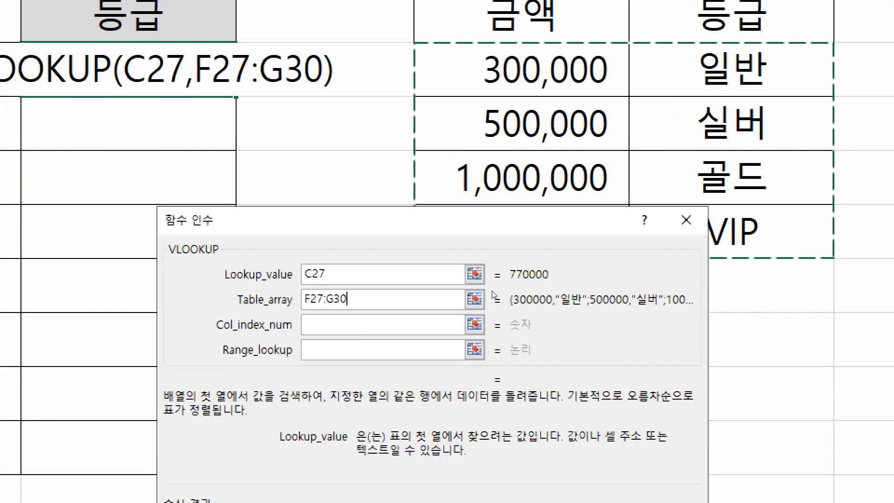
pyautogui.press('F4')
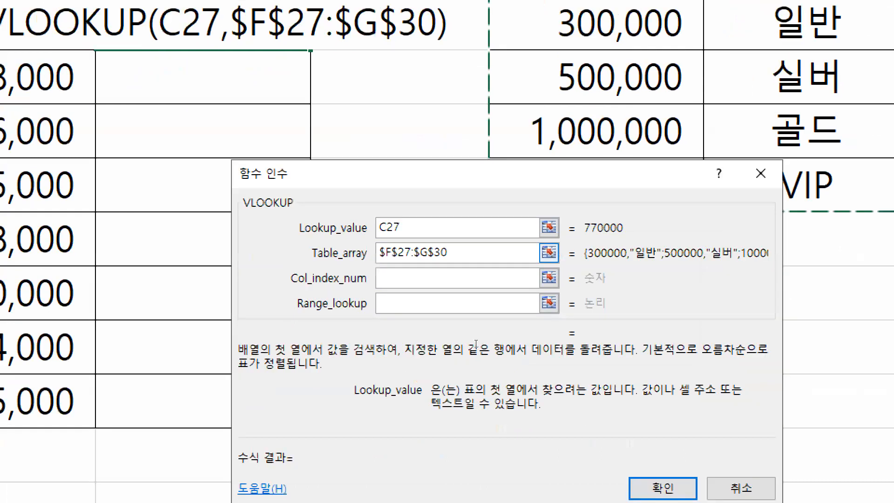
pyautogui.press('Tab')
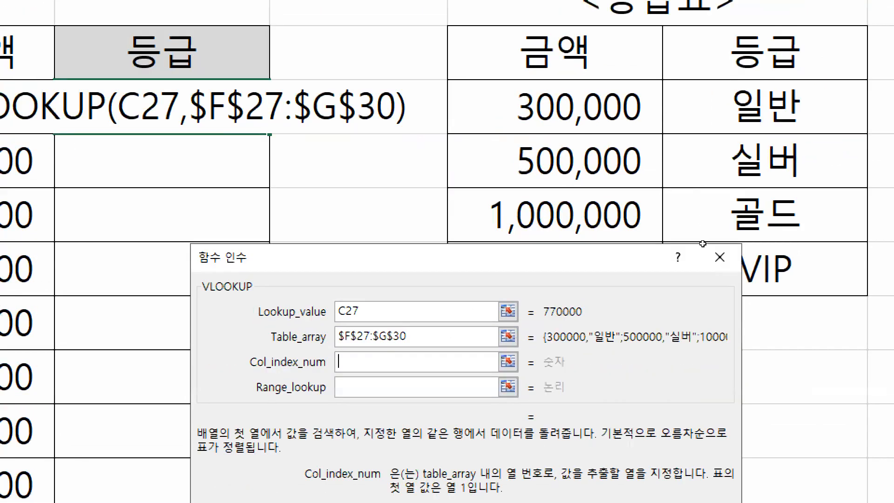
pyautogui.write('2')
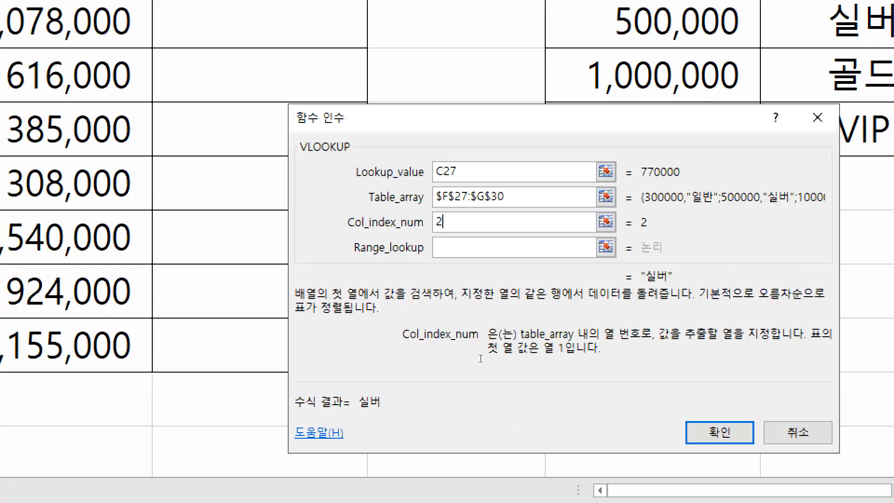
pyautogui.press('Tab')
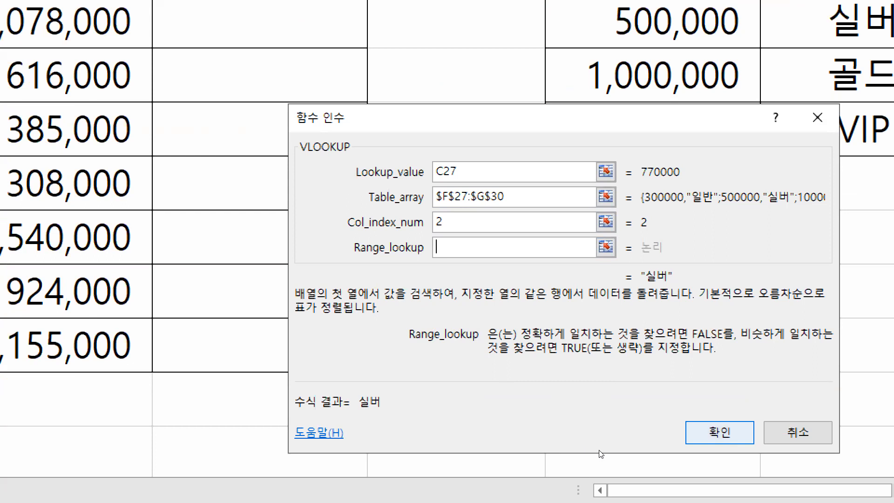
# Step: Confirm the VLOOKUP, fill it down the 등급 column through D34, and open D27's formula for review
pyautogui.press('Return')
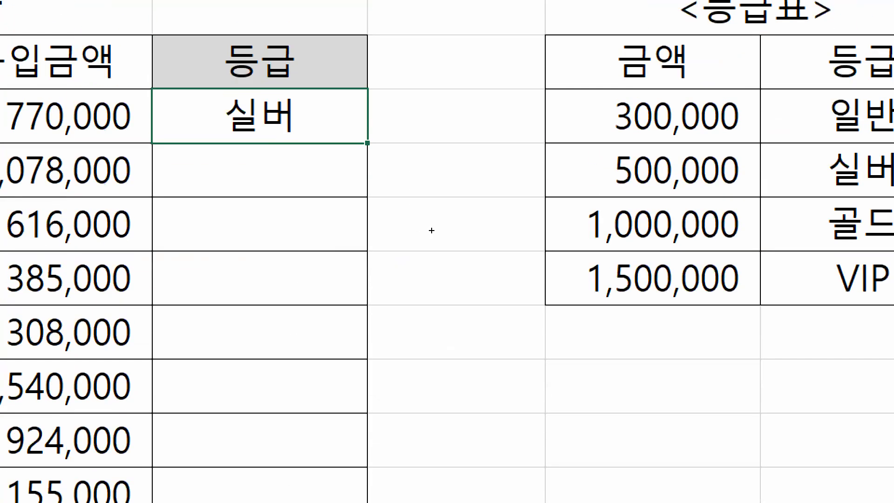
pyautogui.doubleClick(367, 143)
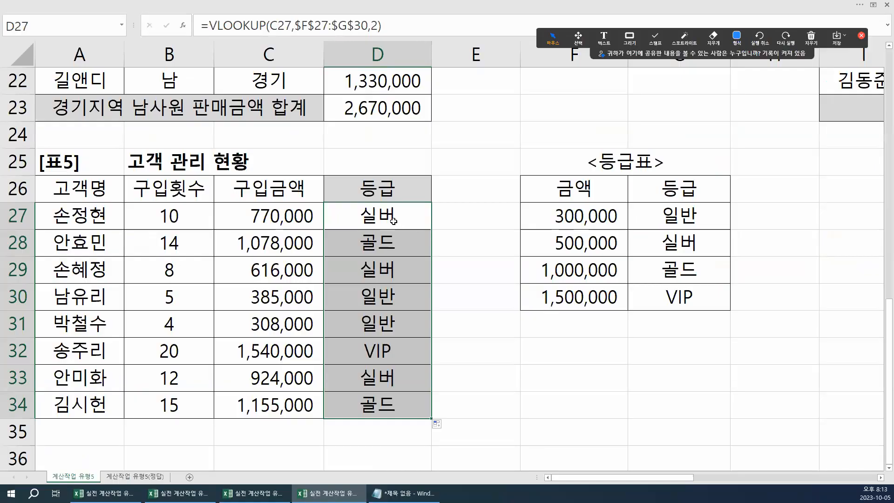
pyautogui.doubleClick(393, 222)
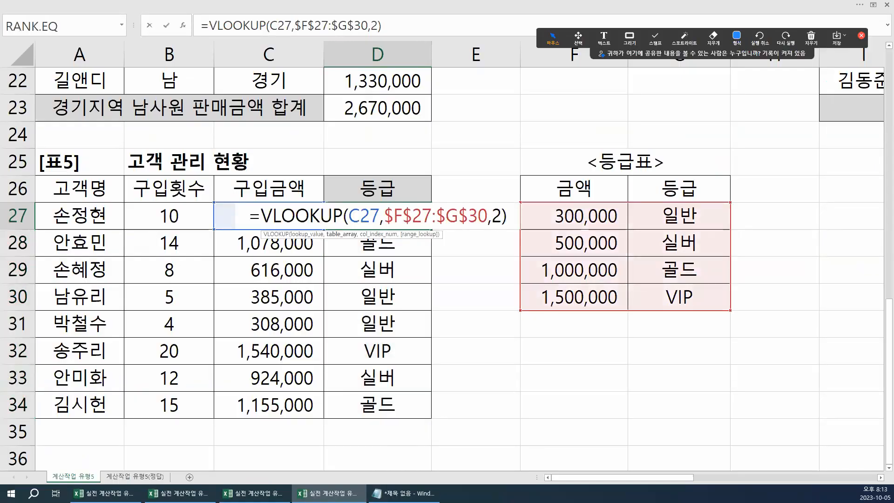